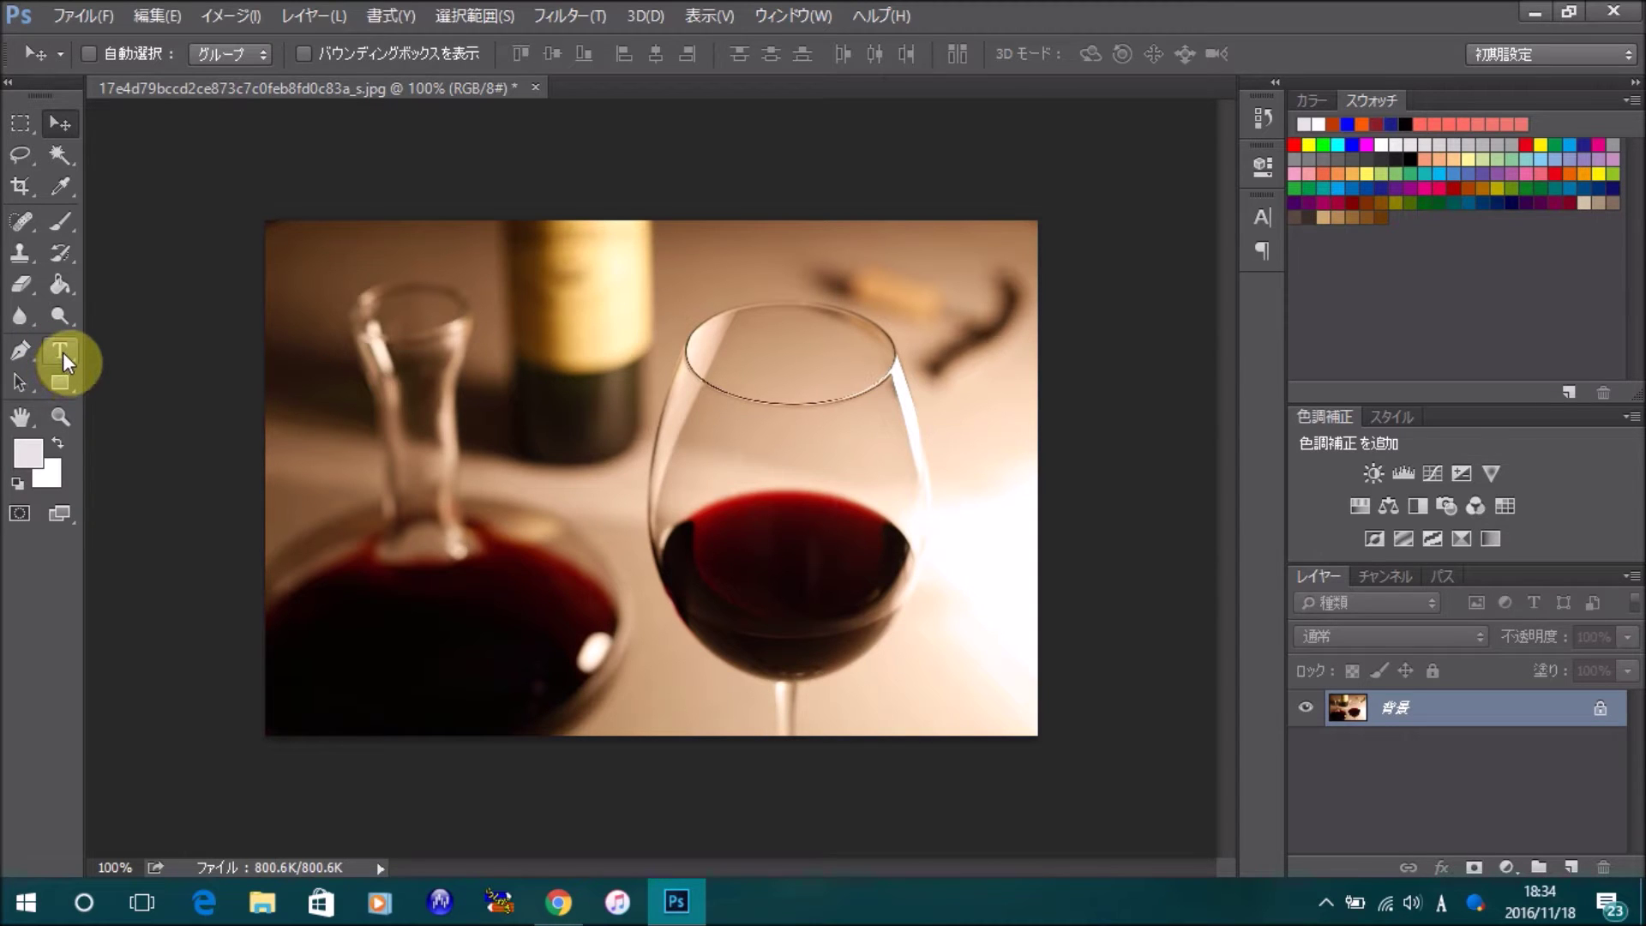
Open the Type tool flyout to reach the Horizontal Type Tool.
{"action": "left_click_drag", "start_coordinate": [63, 351], "coordinate": [200, 369]}
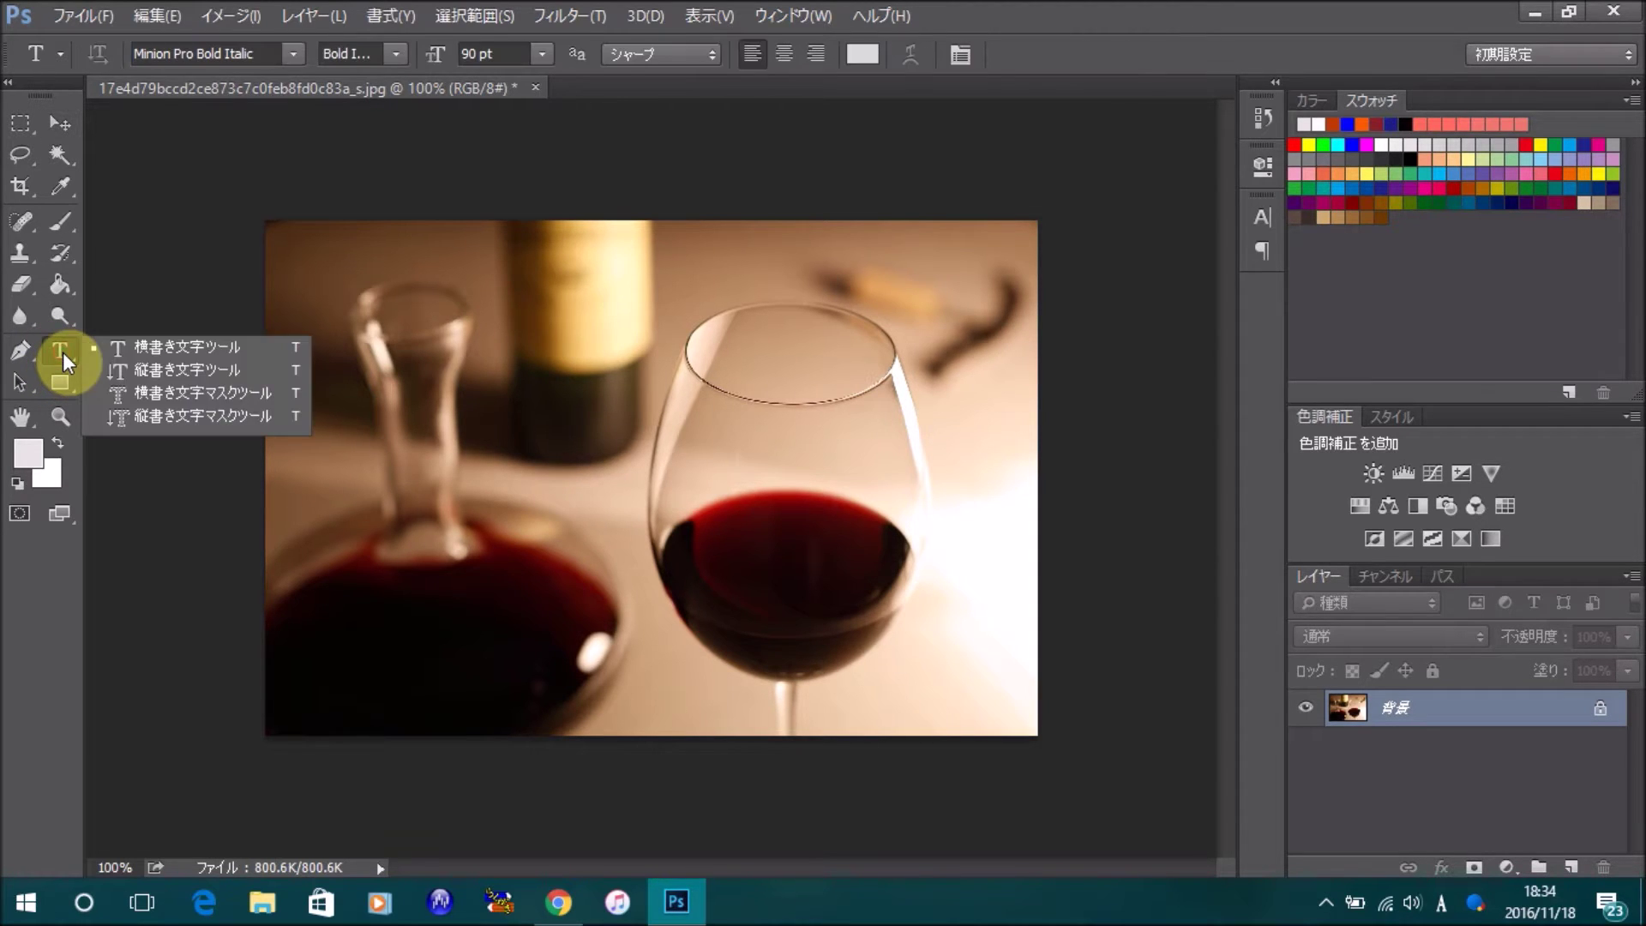
Type 'Photoshop' near the photo's top left with the Horizontal Type Tool, then select it.
{"action": "left_click", "coordinate": [219, 357]}
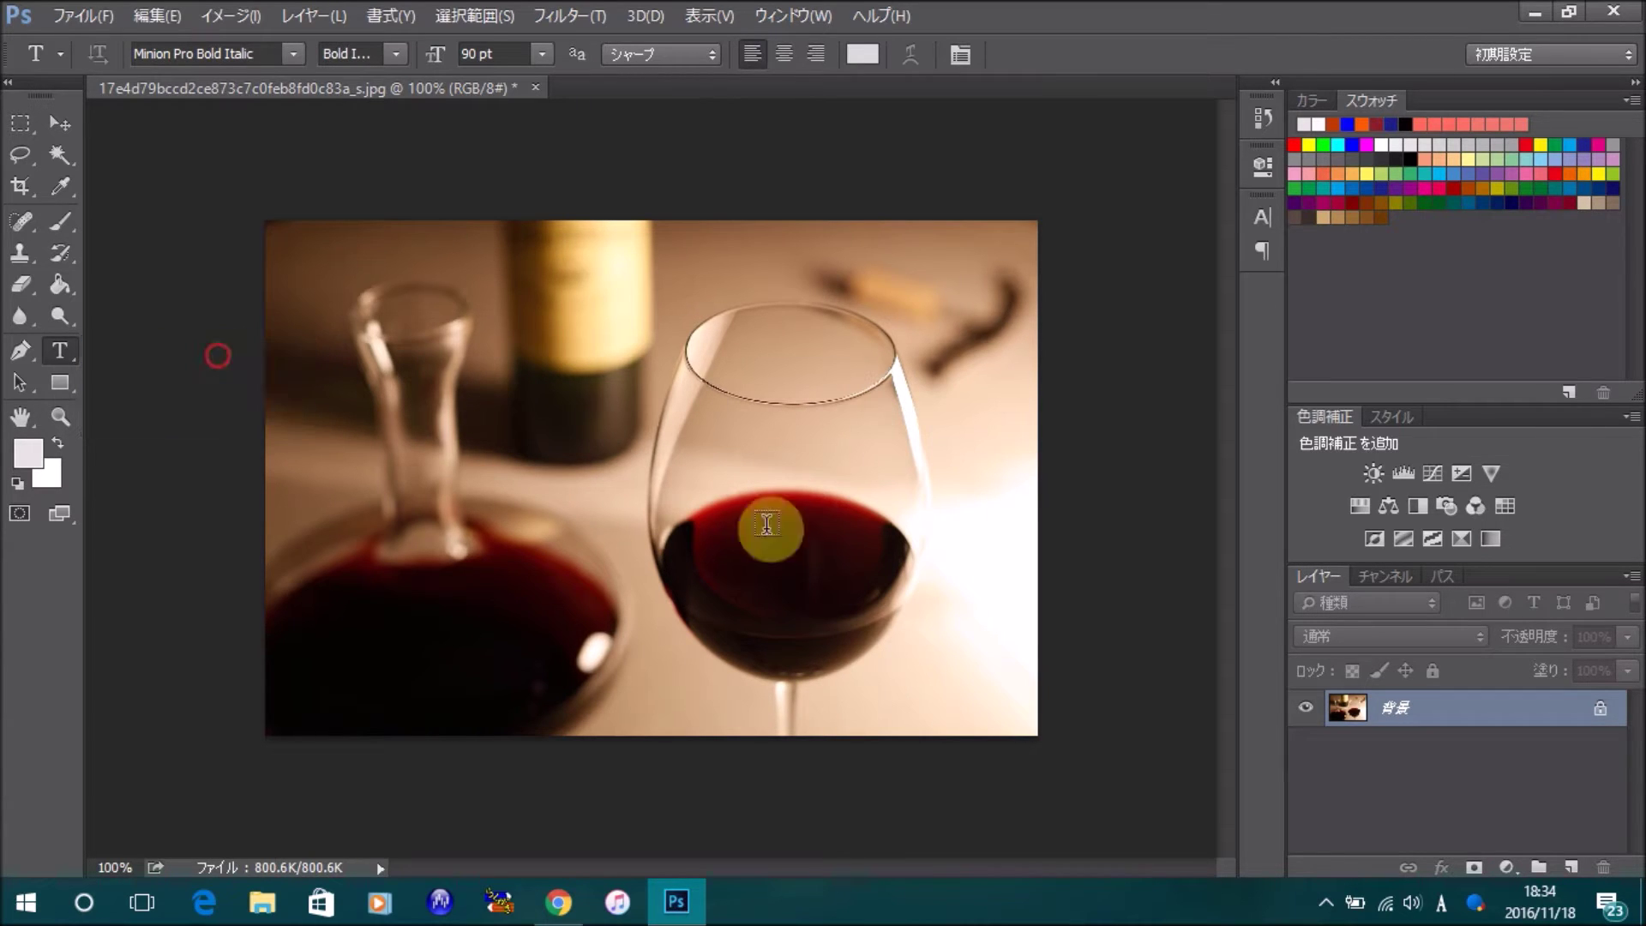
{"action": "left_click", "coordinate": [401, 328]}
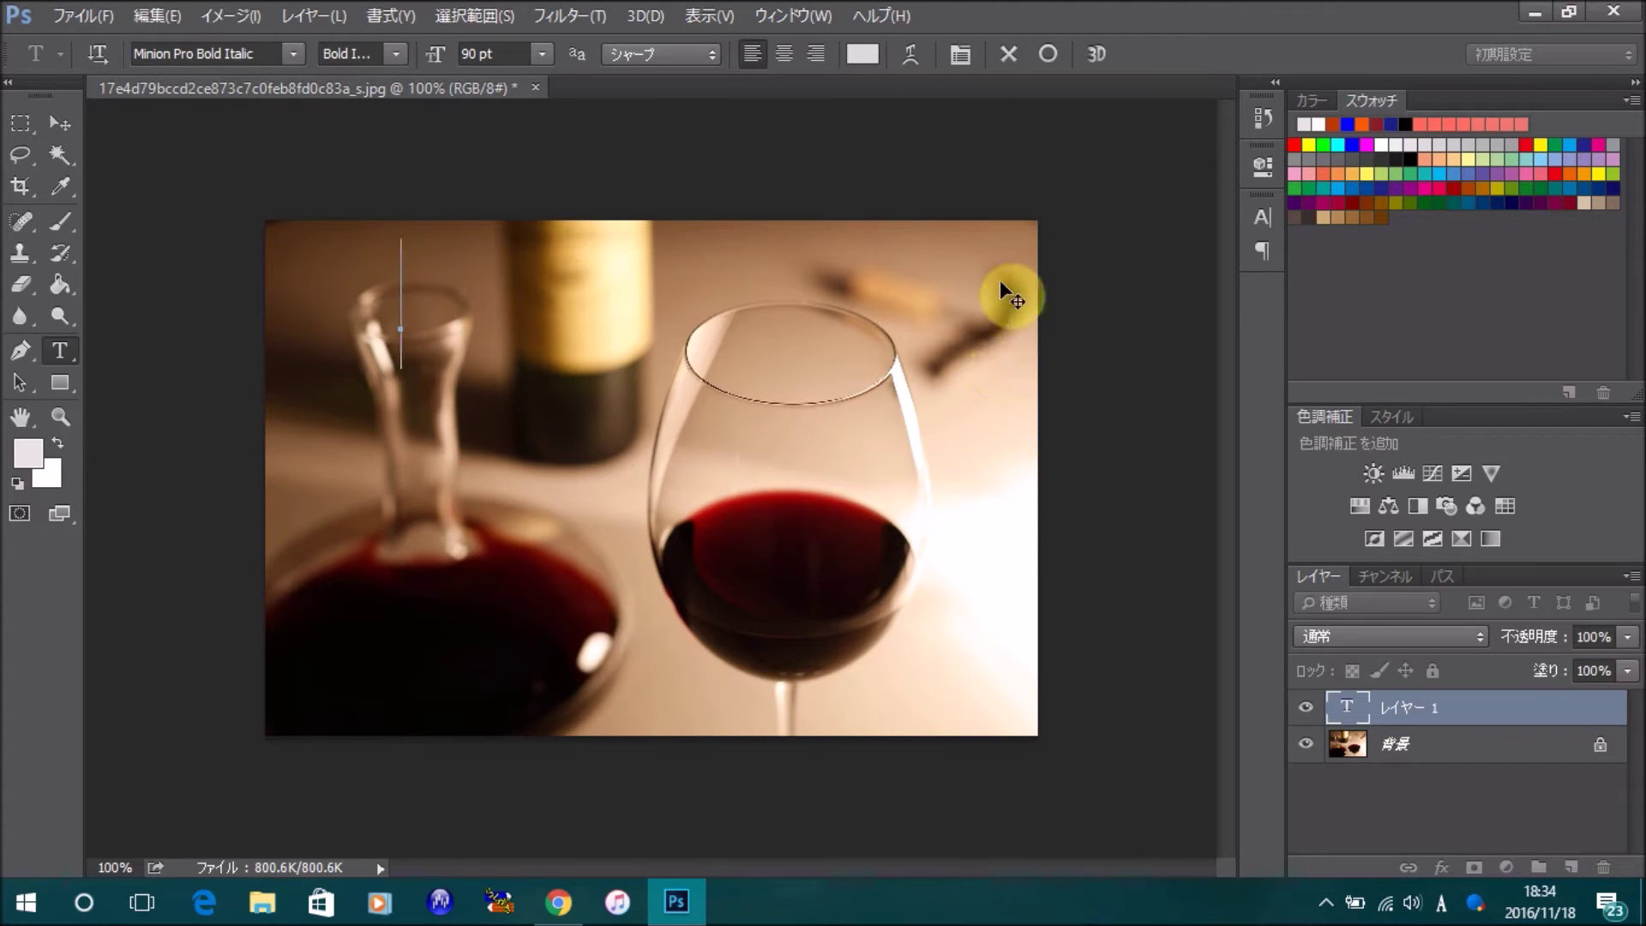
{"action": "type", "text": "P"}
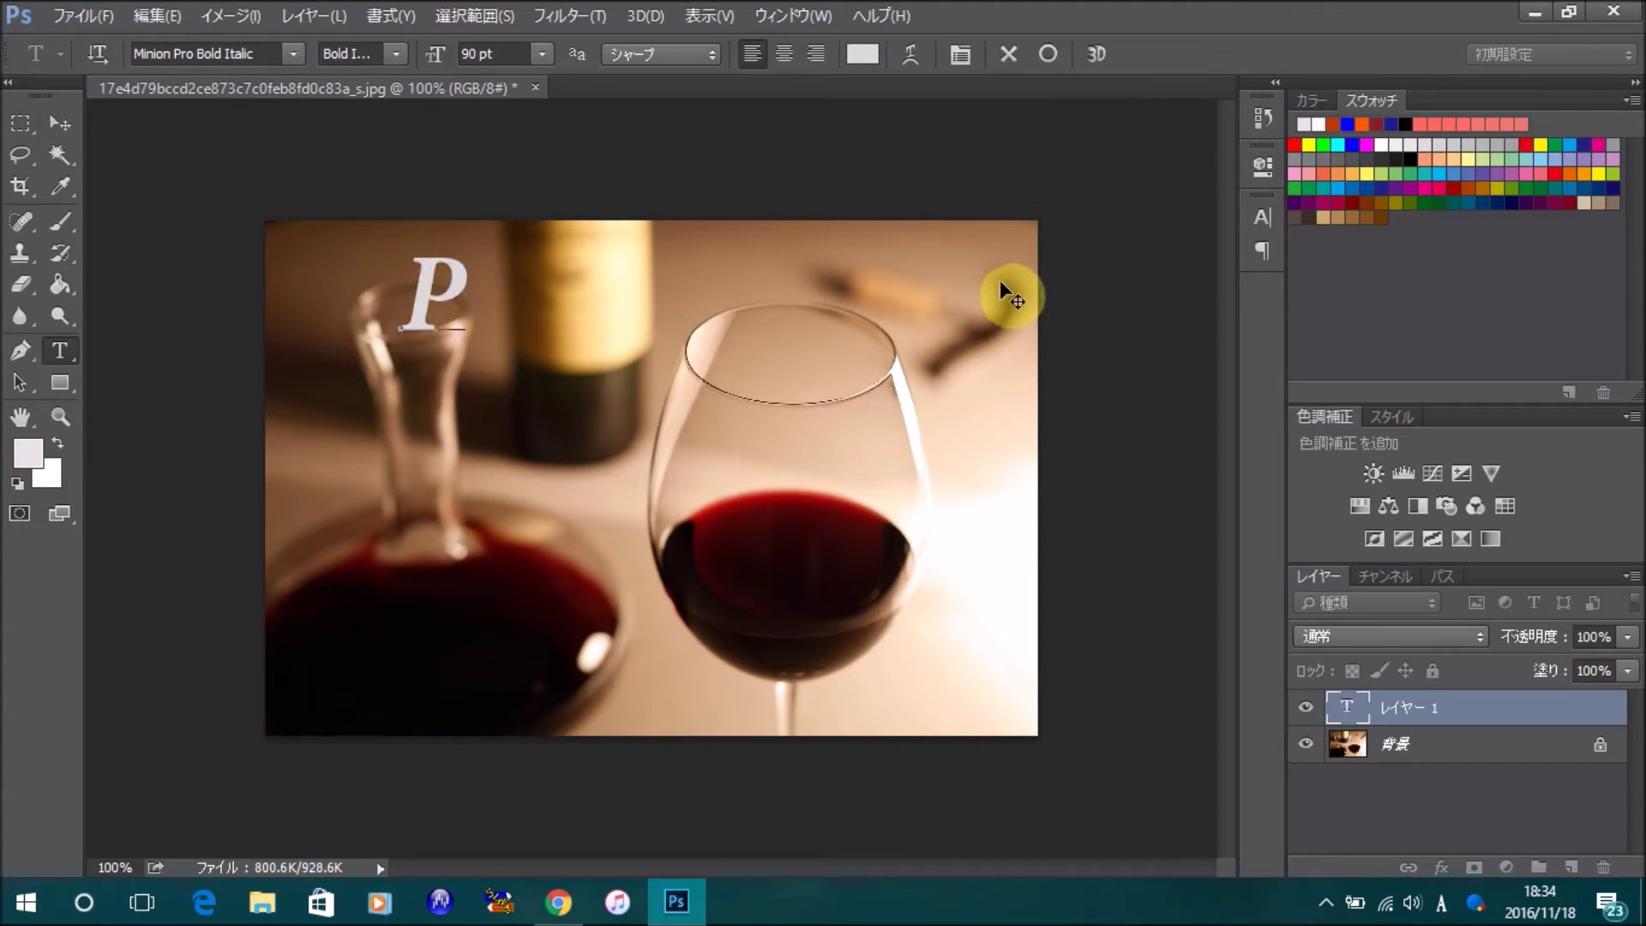
{"action": "type", "text": "hoto"}
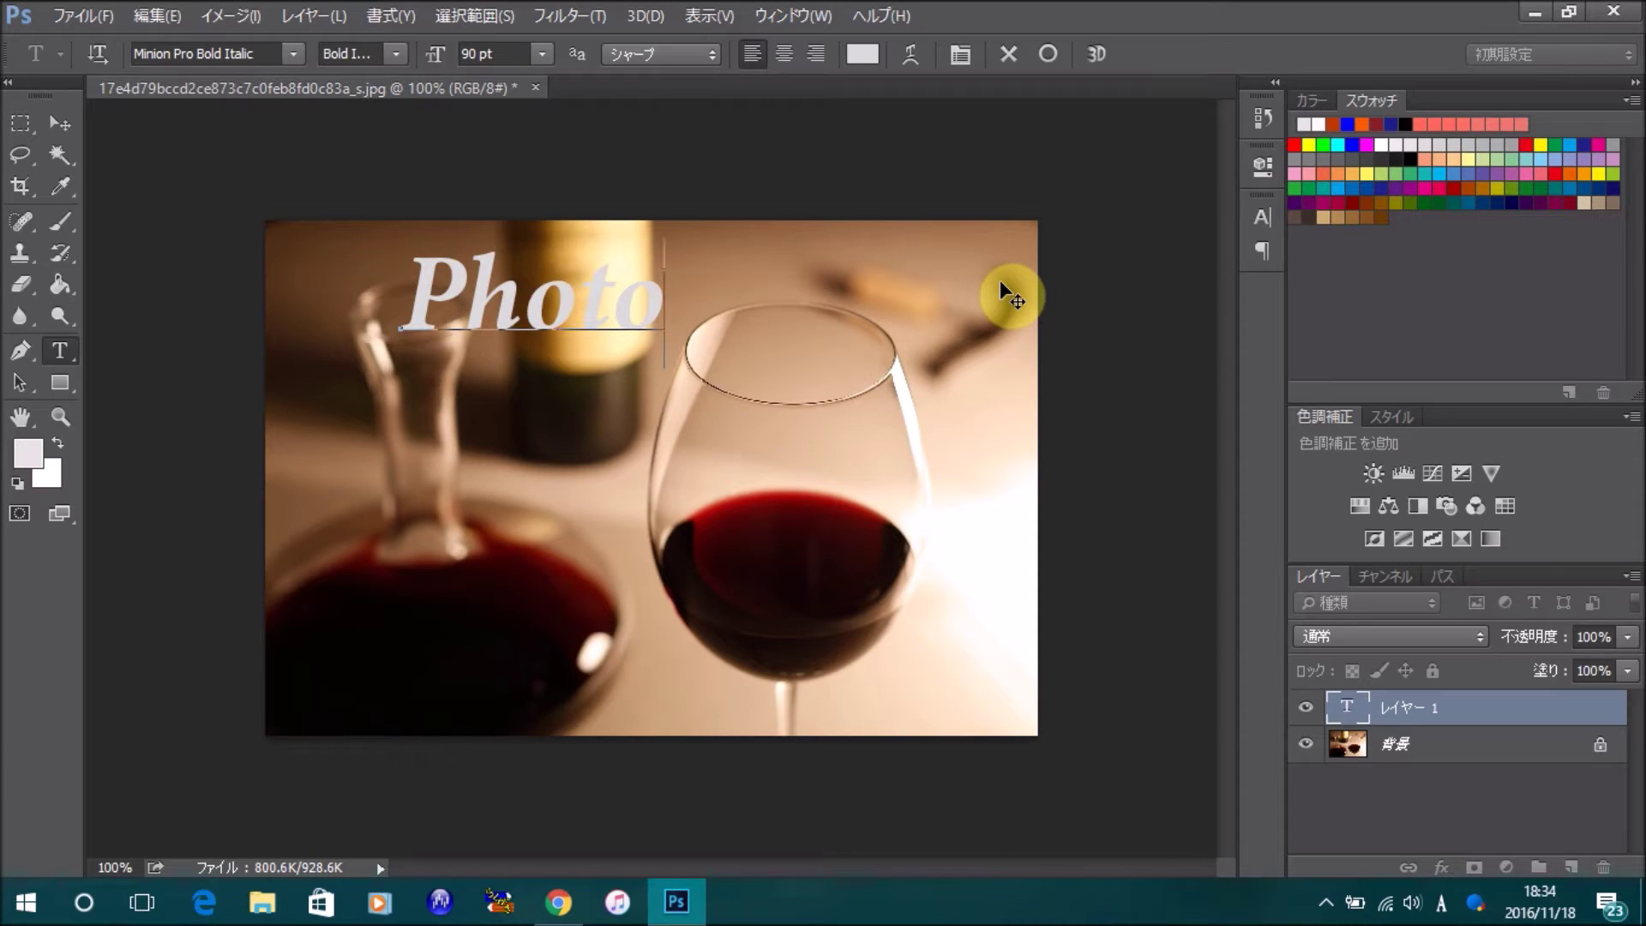
{"action": "type", "text": "shop"}
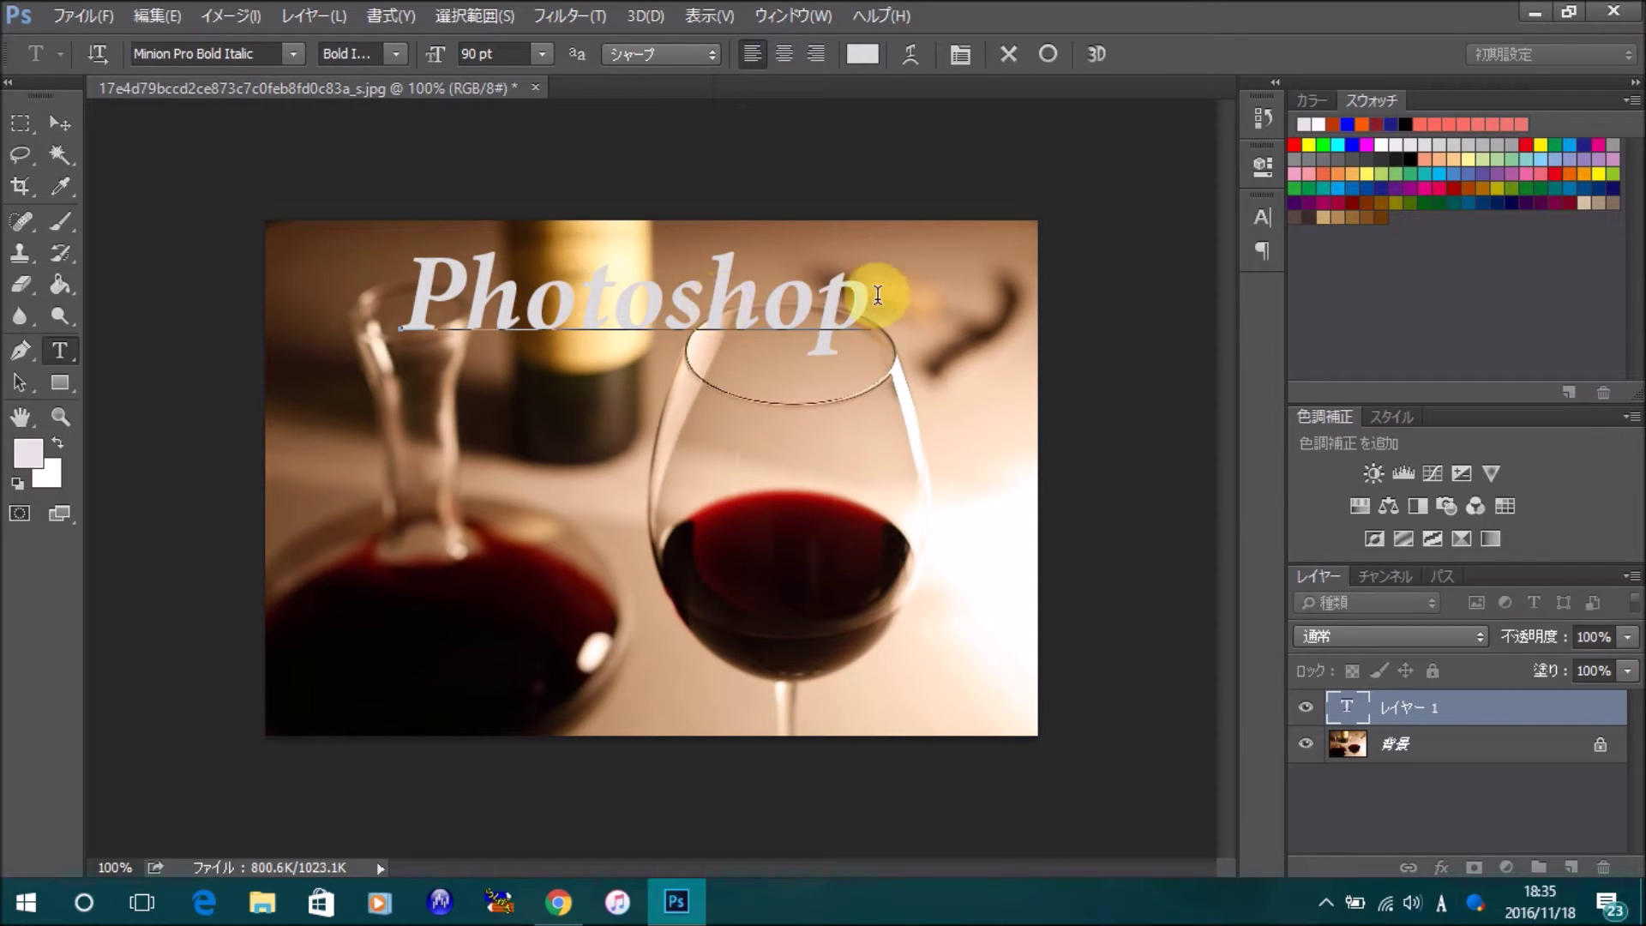
{"action": "left_click_drag", "start_coordinate": [877, 295], "coordinate": [515, 321]}
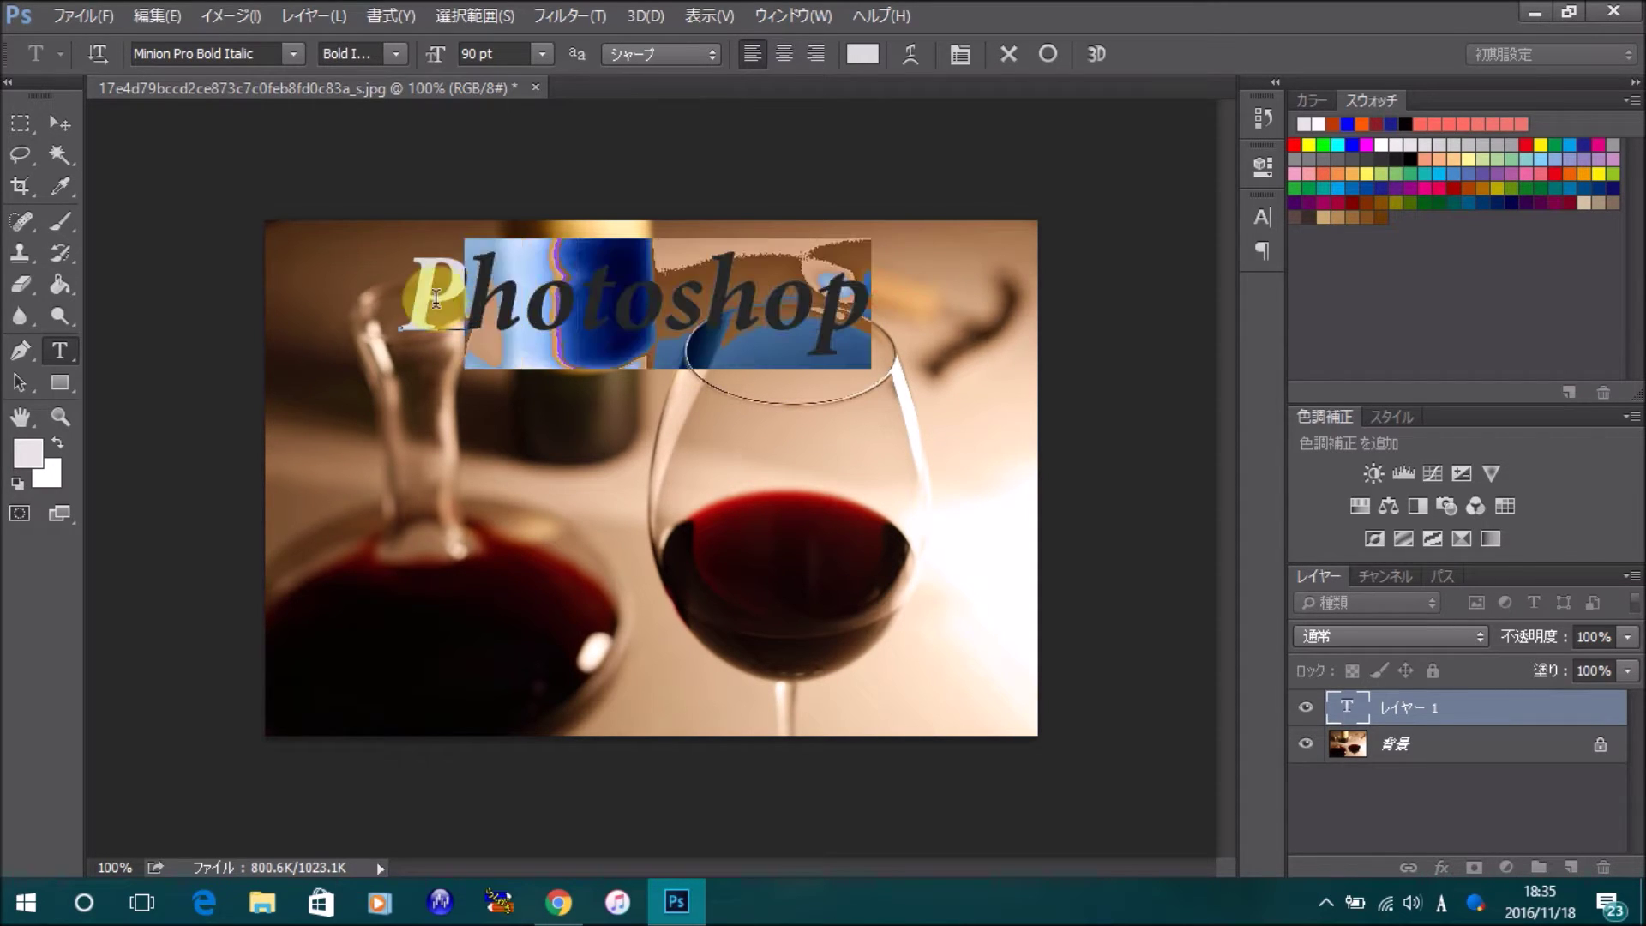
Set the selected 'Photoshop' text to Minion Pro Bold at 90 pt in the Character panel.
{"action": "left_click", "coordinate": [1260, 216]}
{"action": "left_click", "coordinate": [1194, 200]}
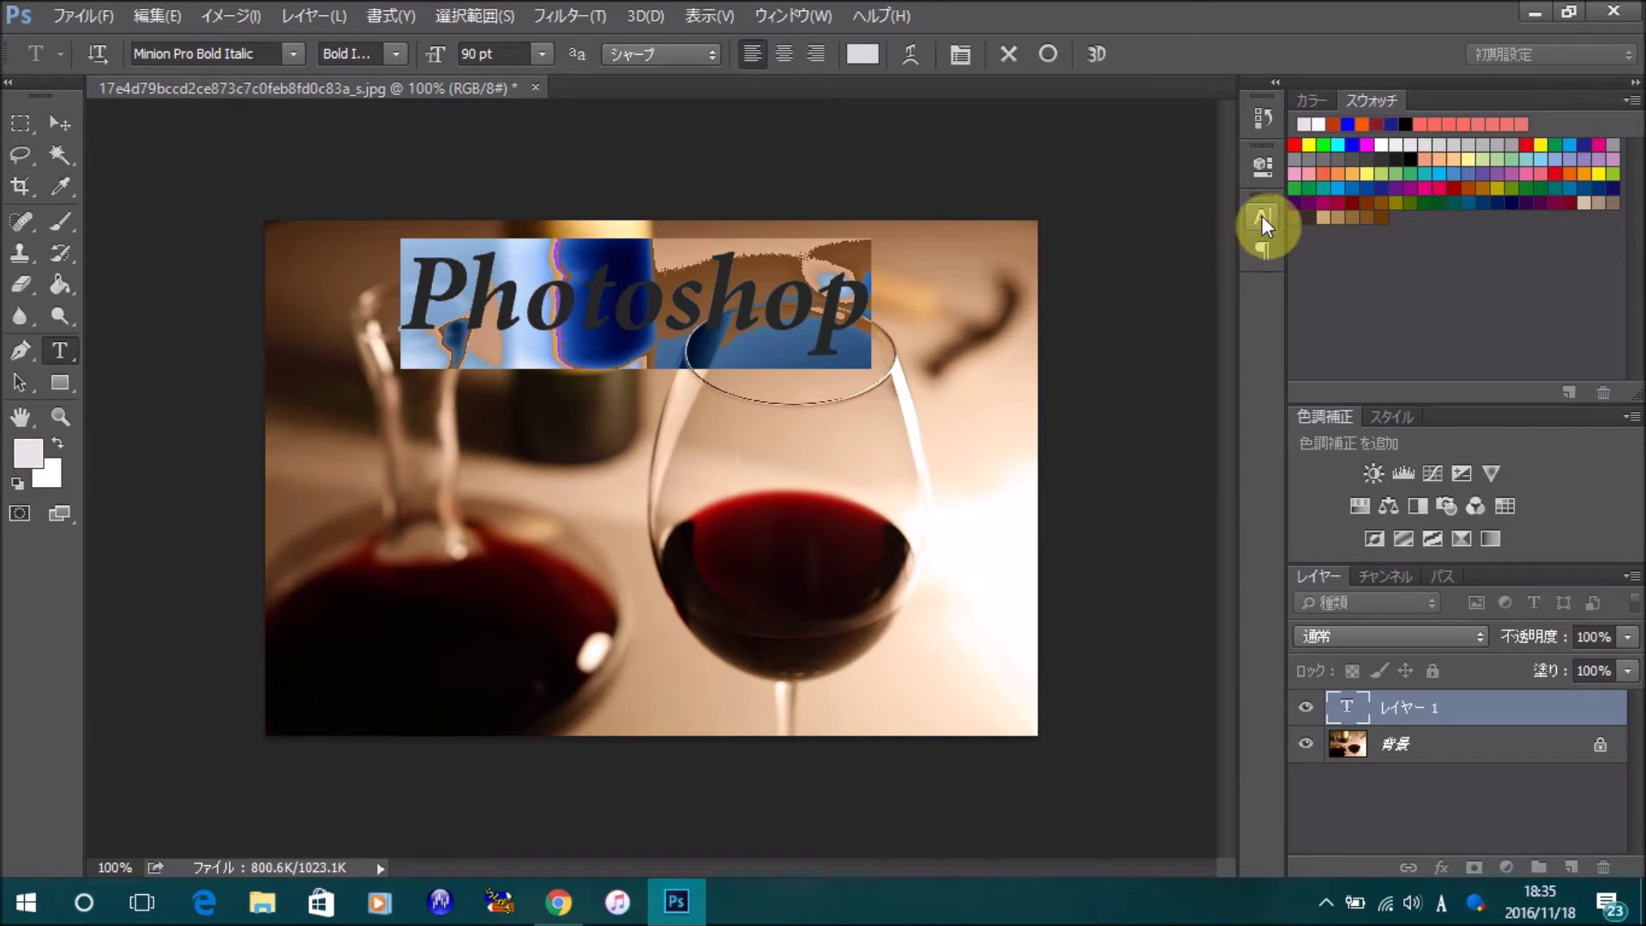
{"action": "left_click", "coordinate": [810, 15]}
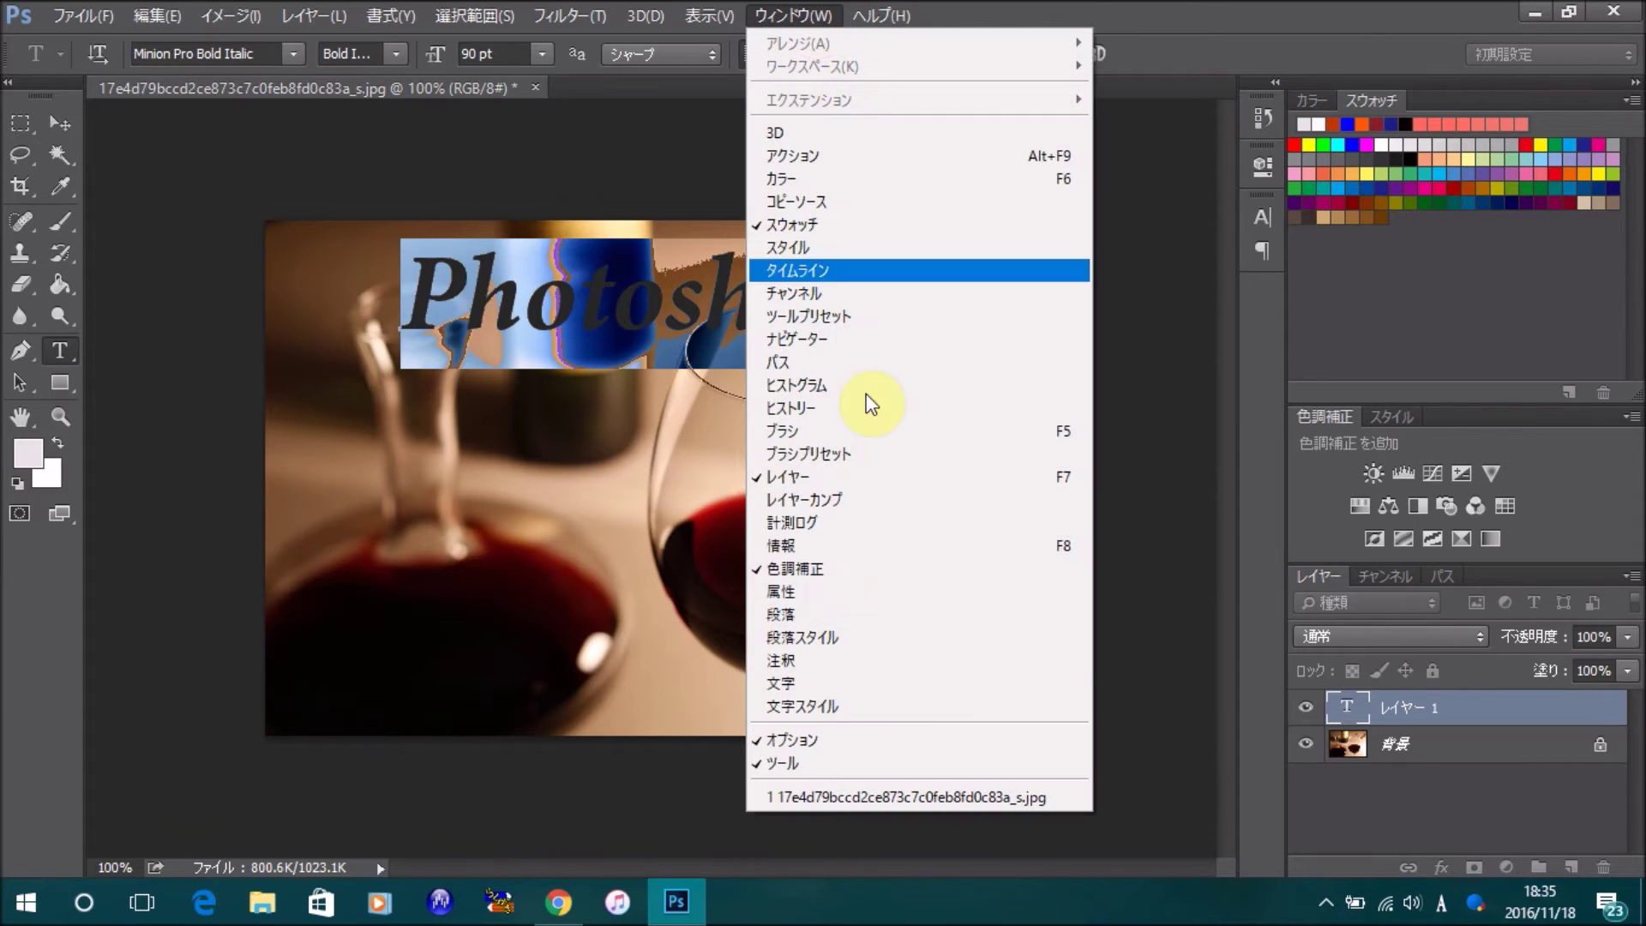
{"action": "left_click", "coordinate": [808, 687]}
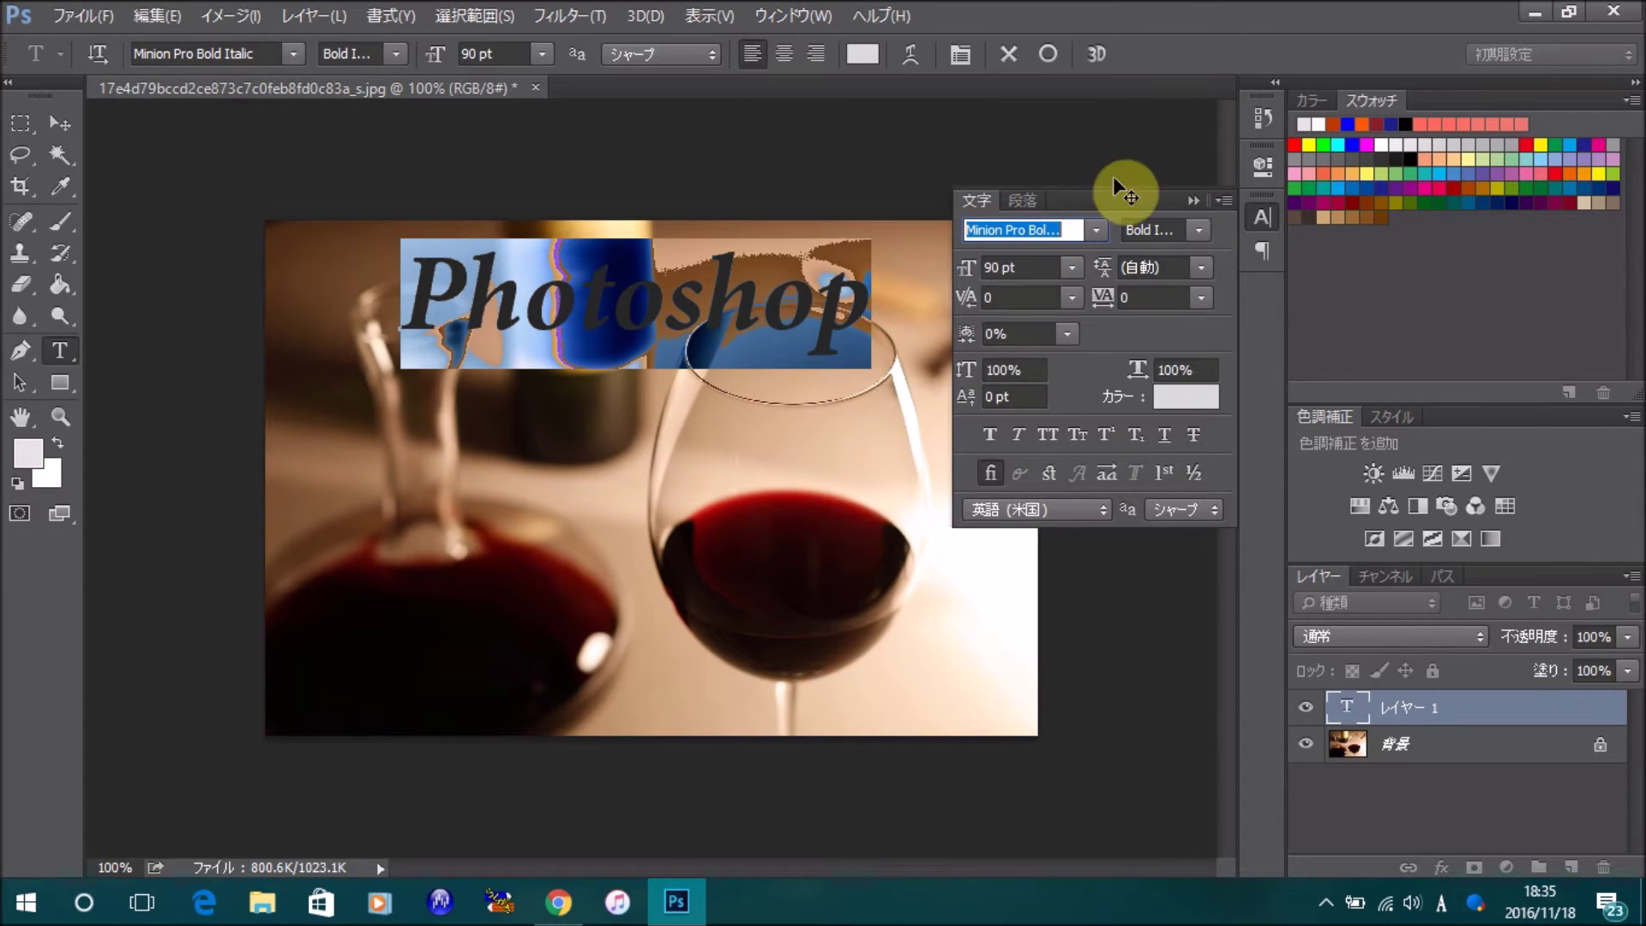
{"action": "left_click", "coordinate": [1101, 231]}
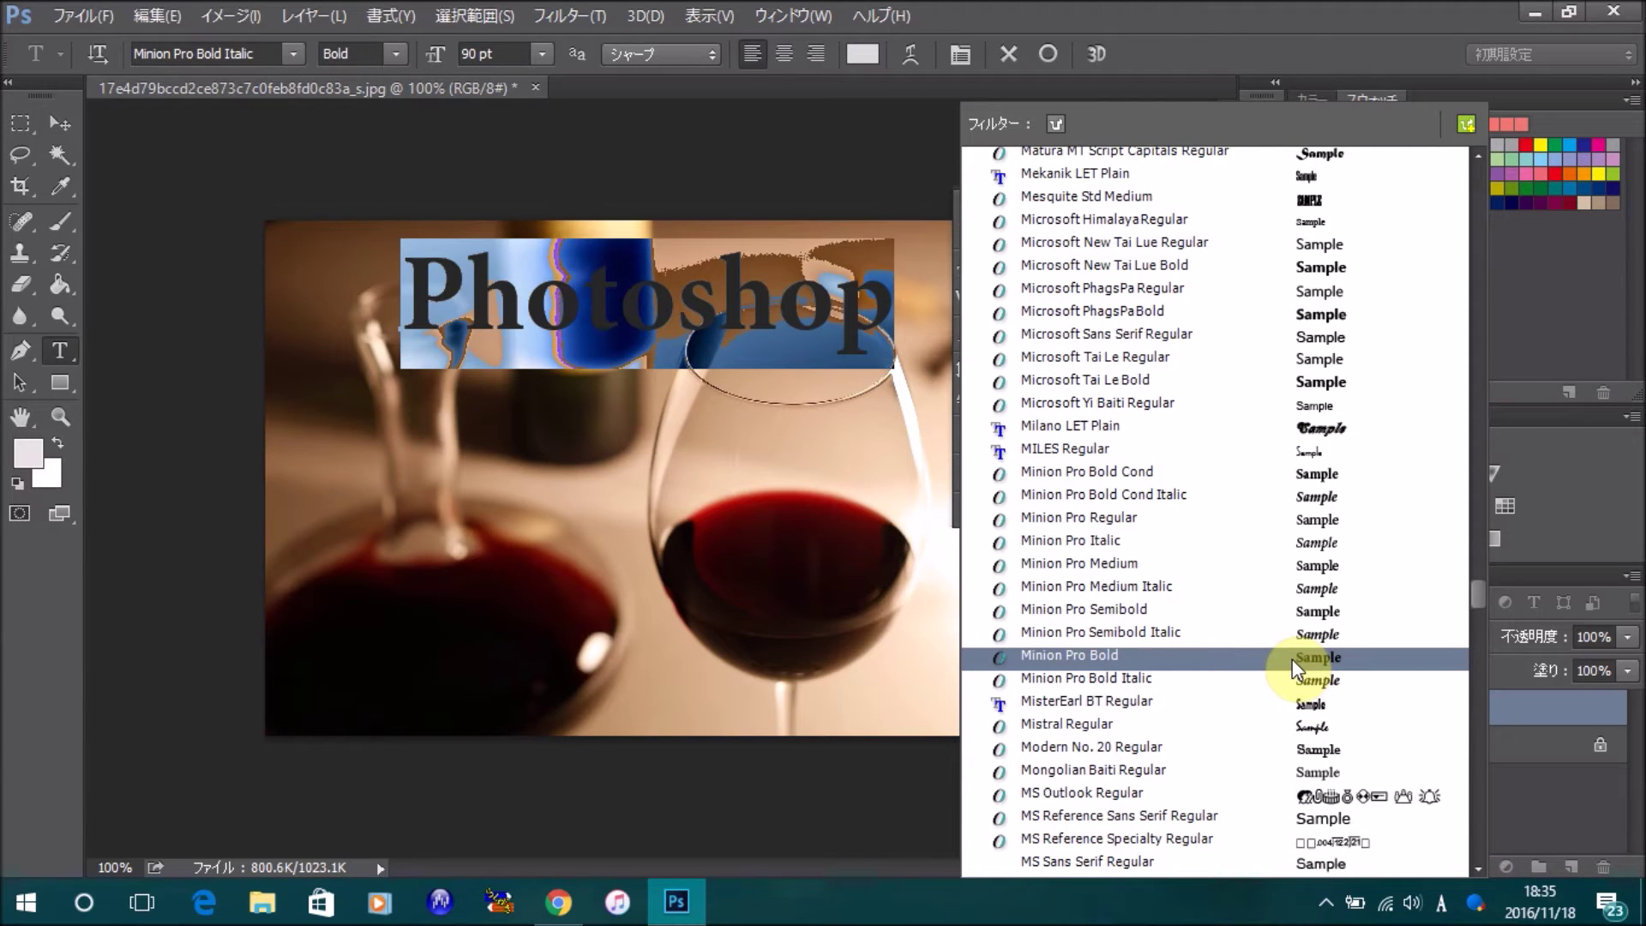
{"action": "left_click", "coordinate": [1293, 659]}
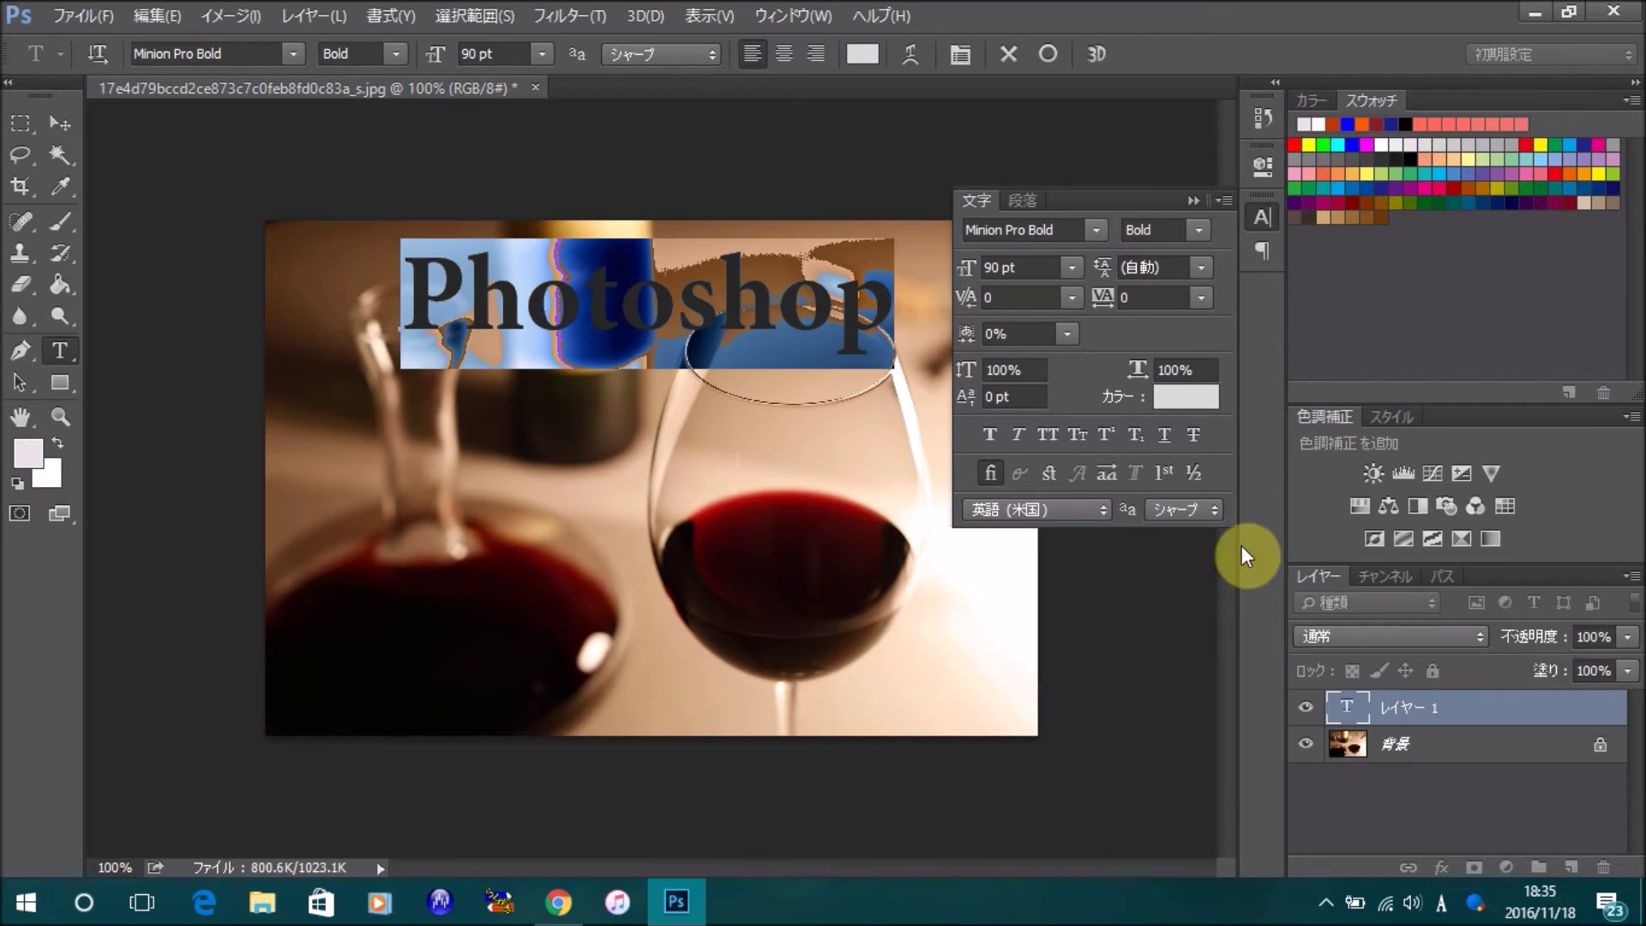
{"action": "left_click", "coordinate": [1071, 272]}
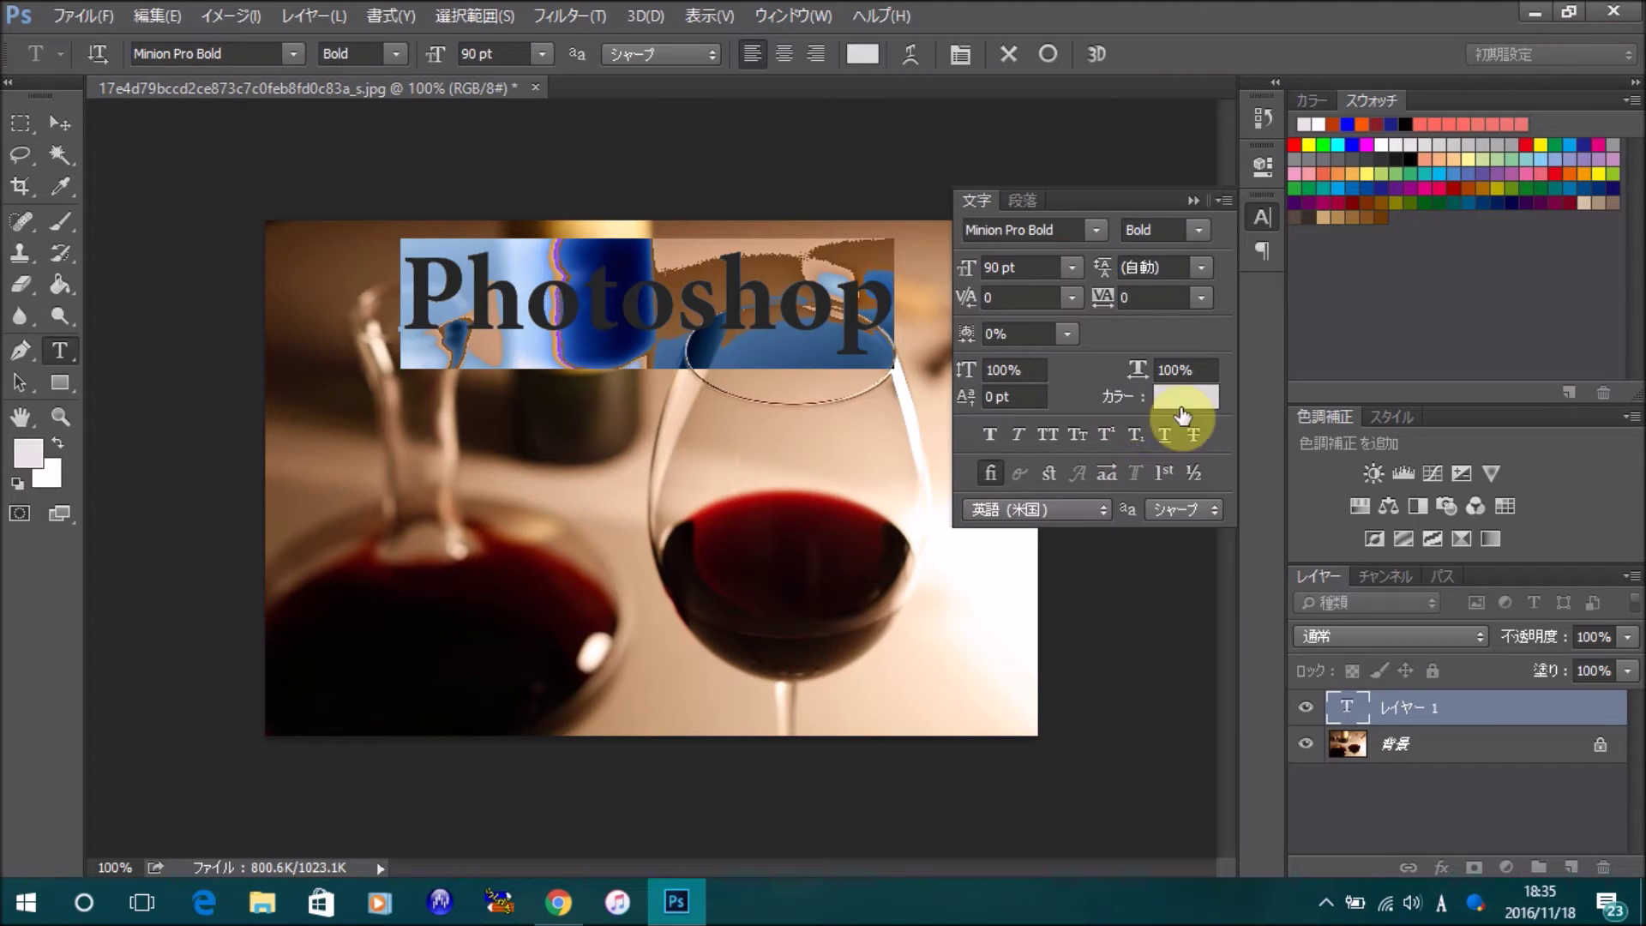
Colour the text dark red #430404 and commit it as the 'Photoshop' layer.
{"action": "left_click", "coordinate": [1181, 400]}
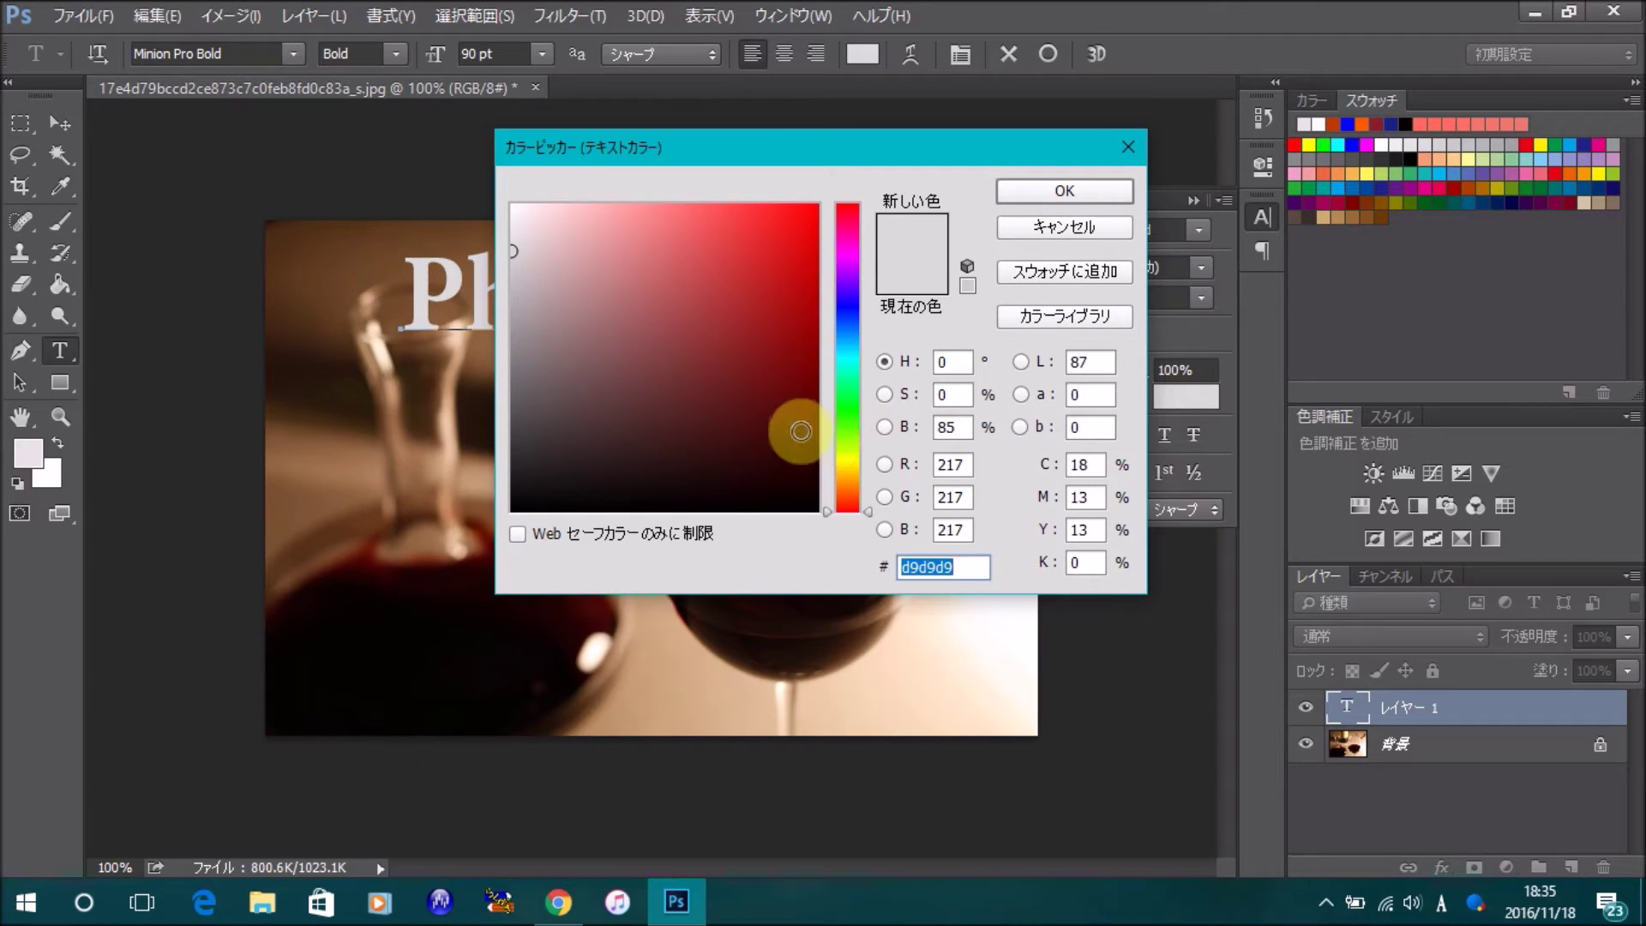
{"action": "left_click", "coordinate": [807, 419]}
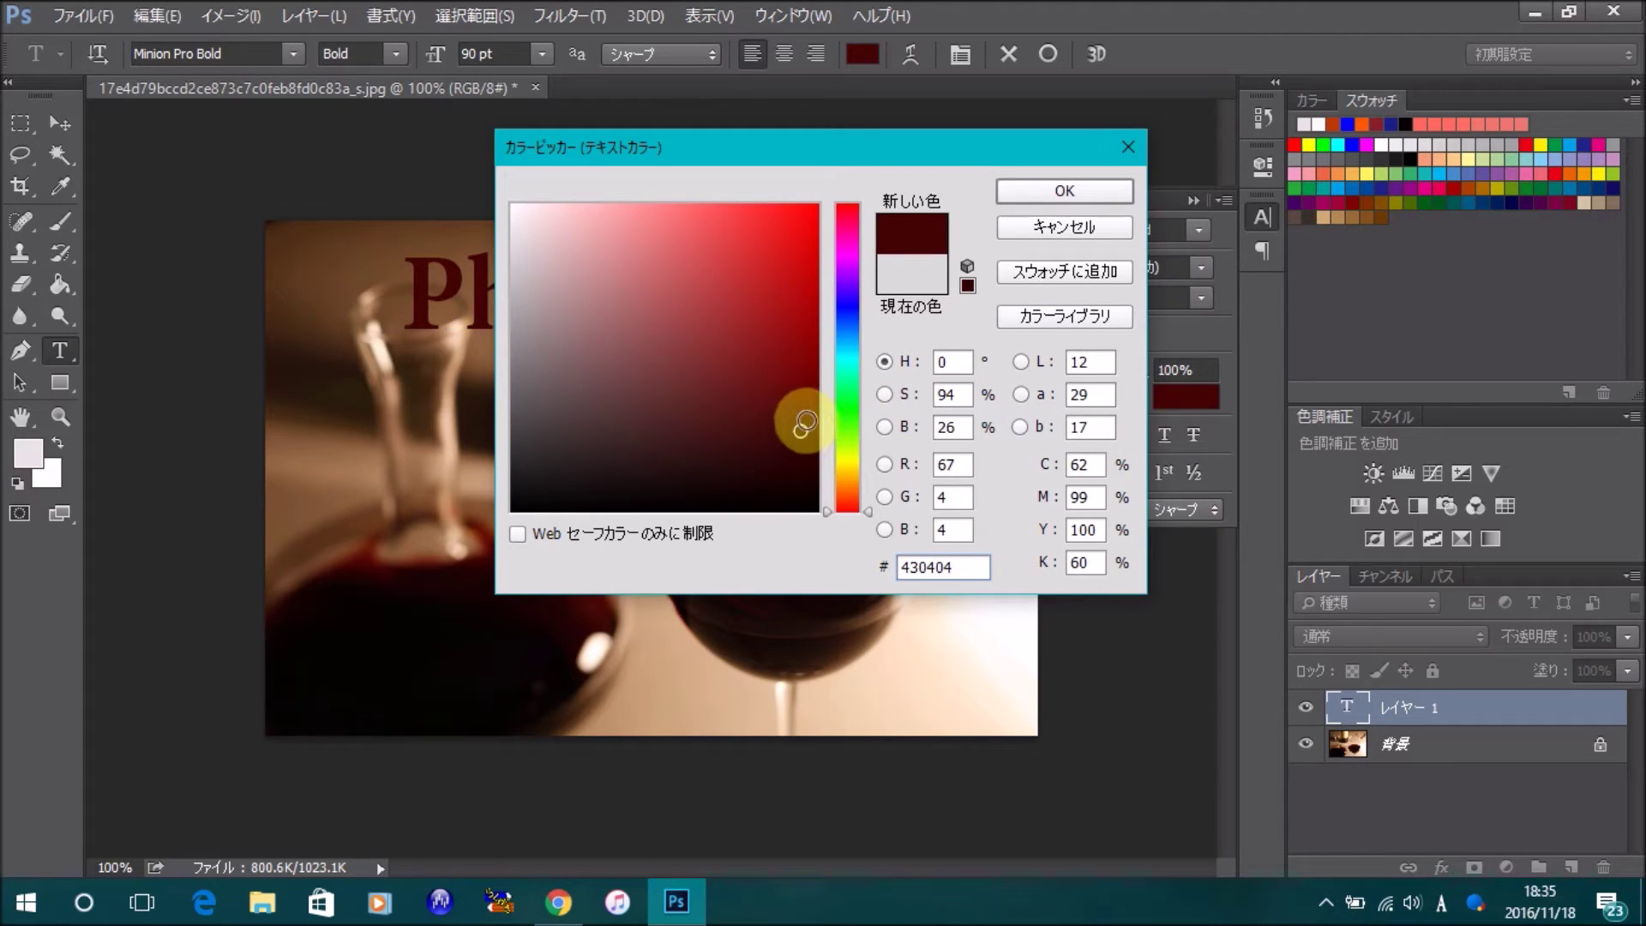
{"action": "left_click", "coordinate": [1063, 191]}
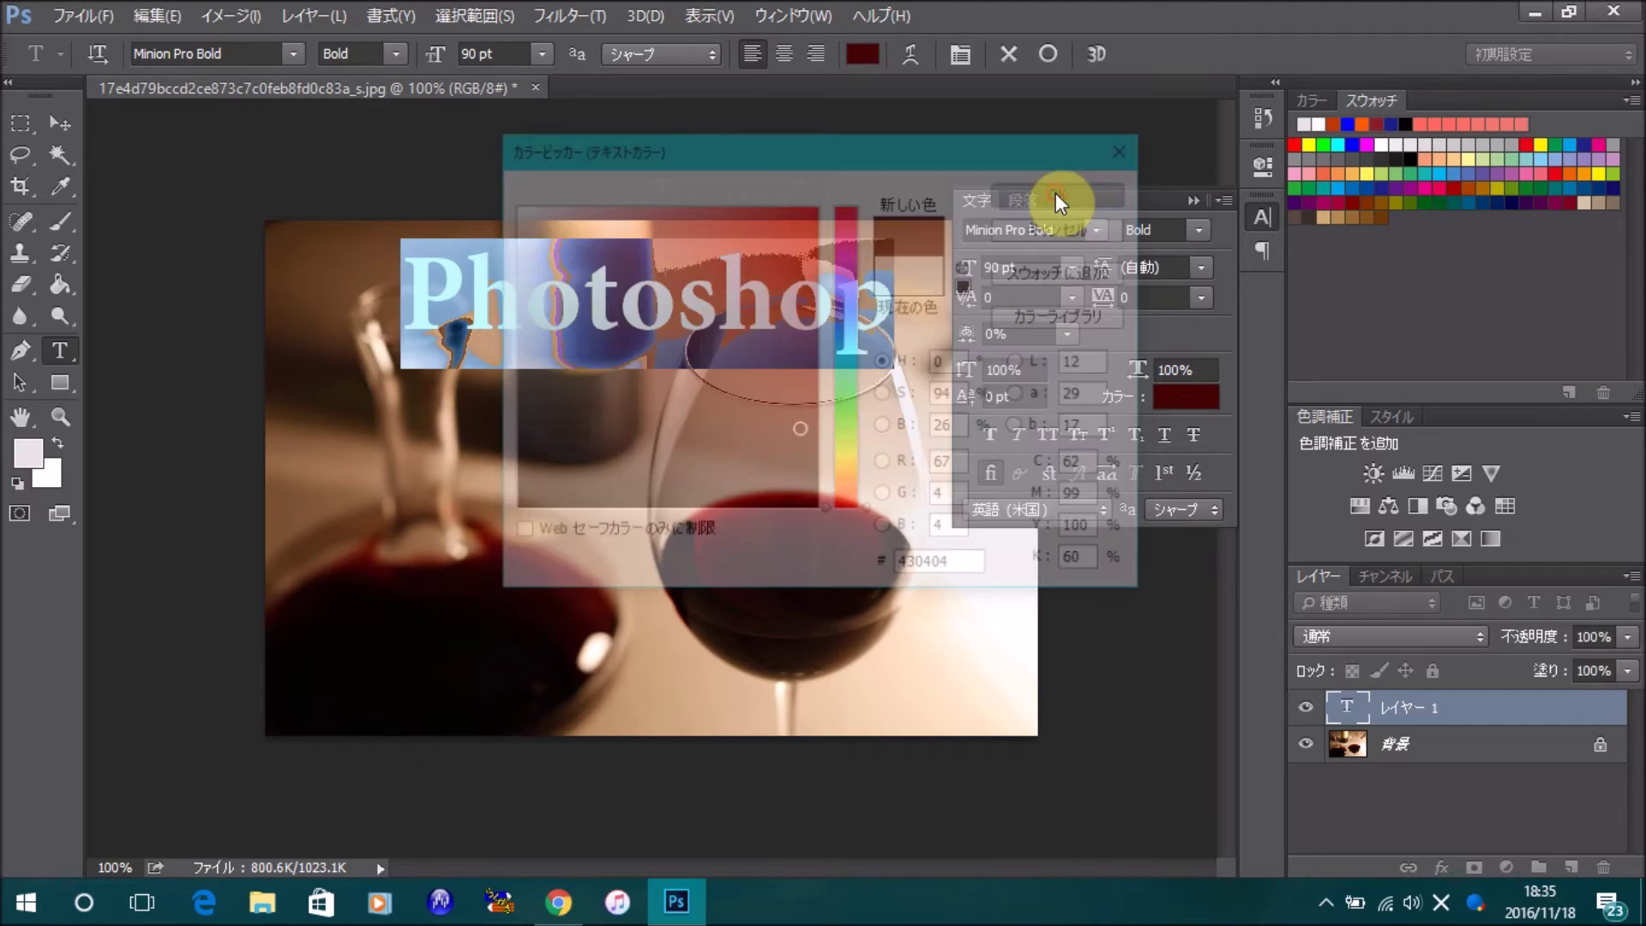
{"action": "left_click", "coordinate": [1192, 201]}
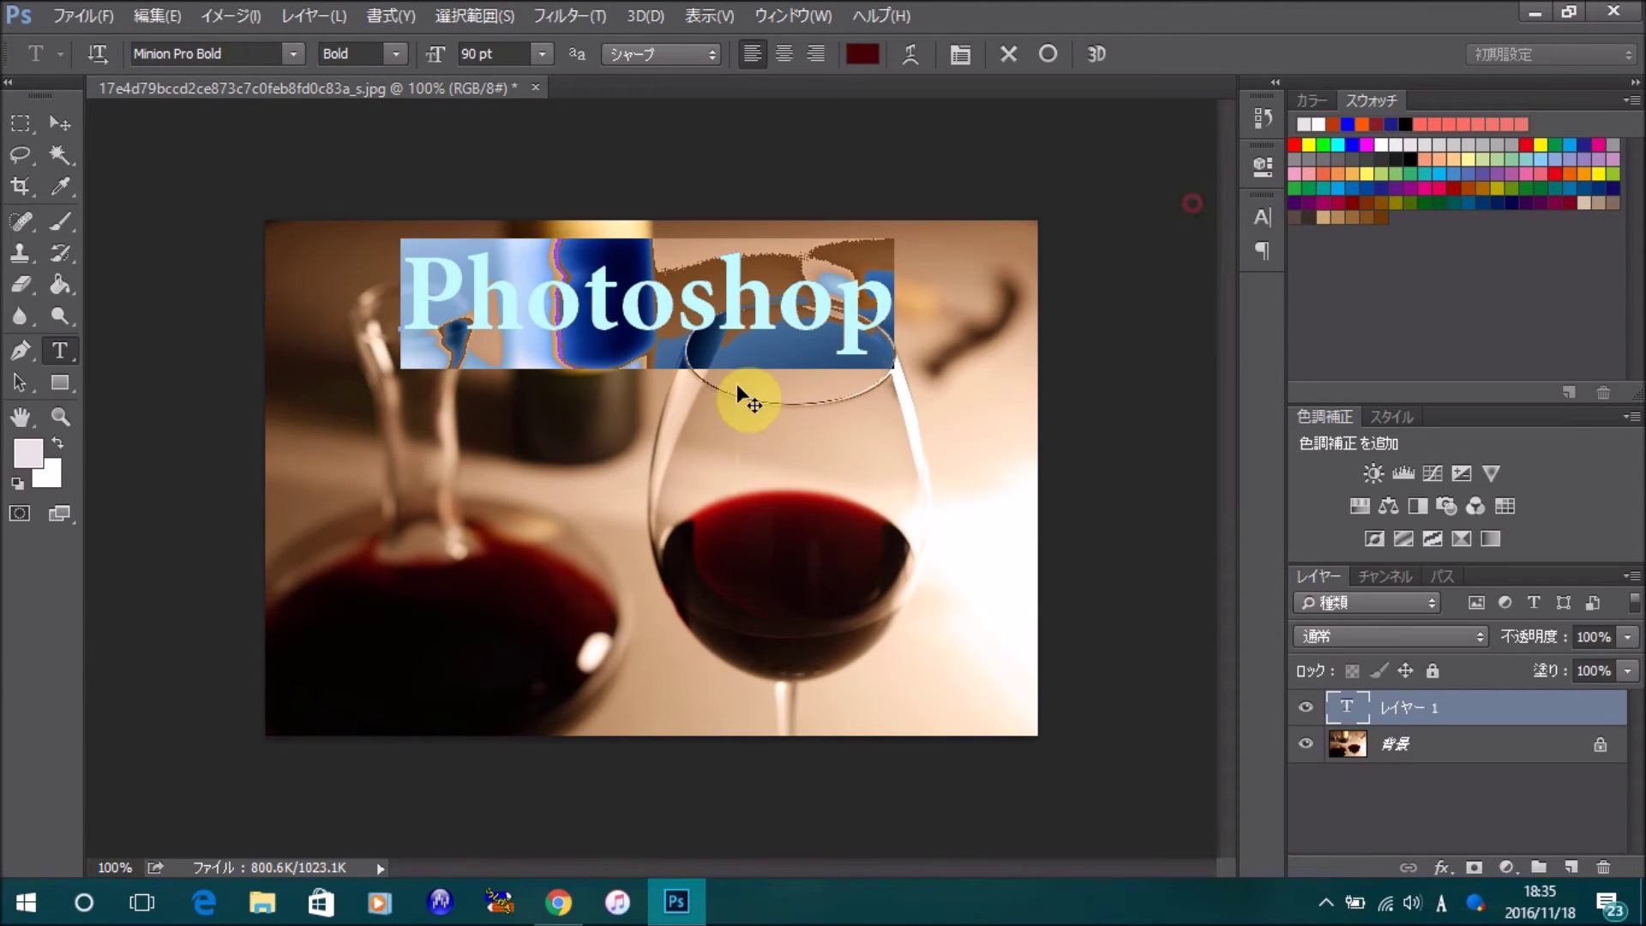
{"action": "left_click", "coordinate": [1044, 55]}
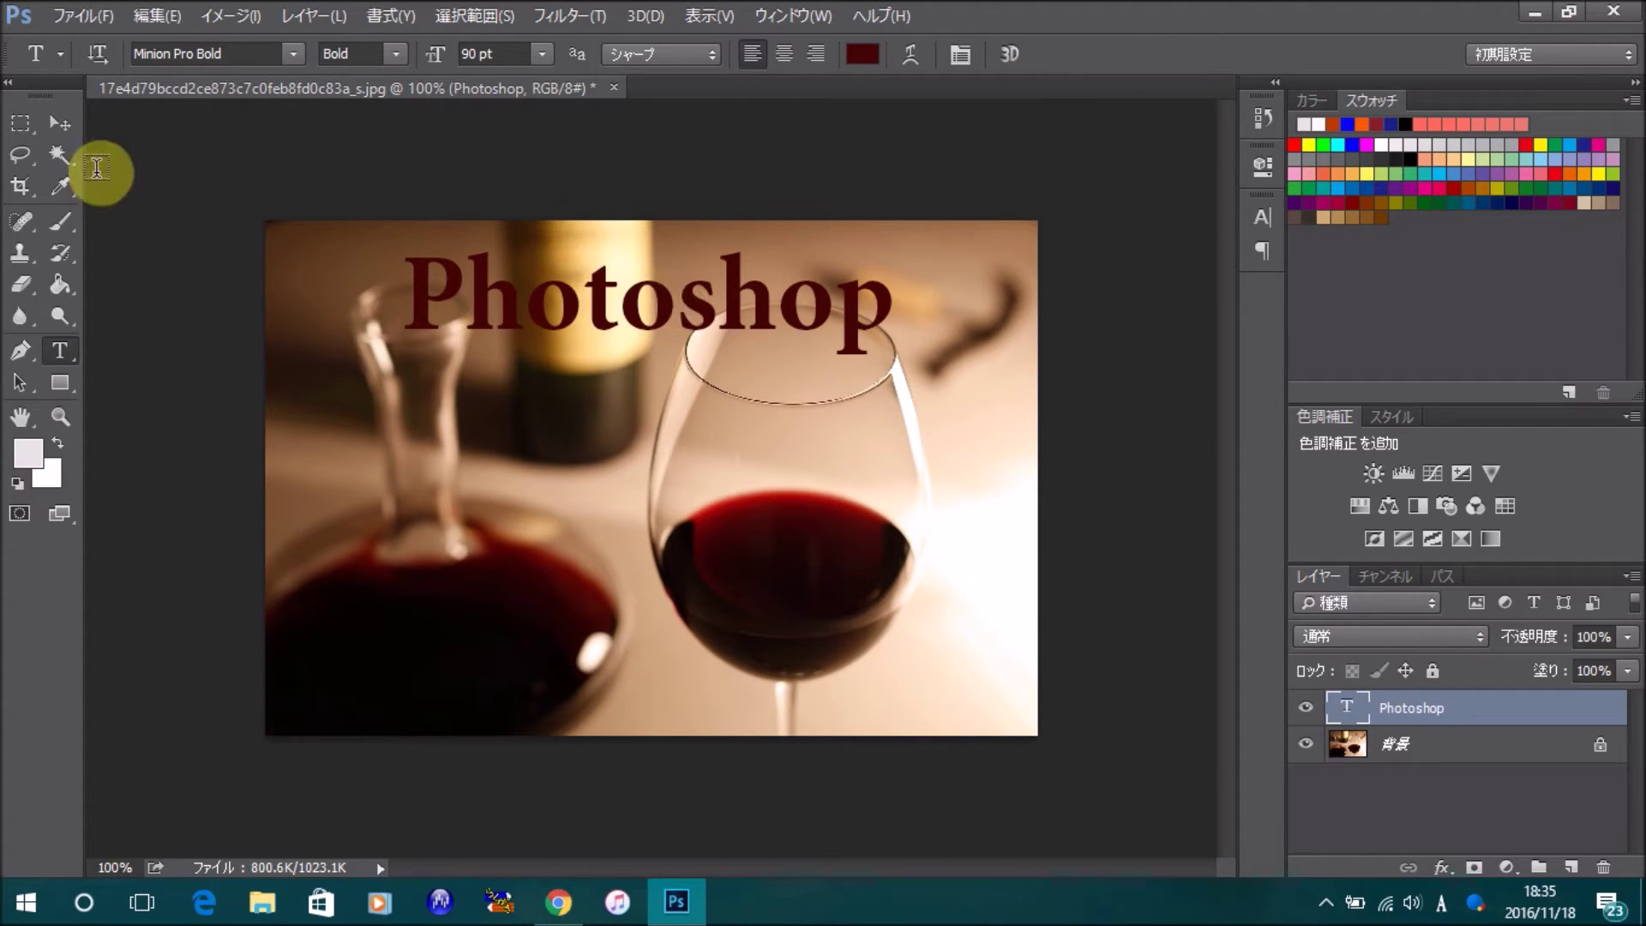
Move the Photoshop text down onto the wine glass rim, then reopen it for editing.
{"action": "left_click", "coordinate": [57, 124]}
{"action": "mouse_move", "coordinate": [588, 283]}
{"action": "left_mouse_down"}
{"action": "mouse_move", "coordinate": [584, 331]}
{"action": "mouse_move", "coordinate": [705, 366]}
{"action": "left_mouse_up"}
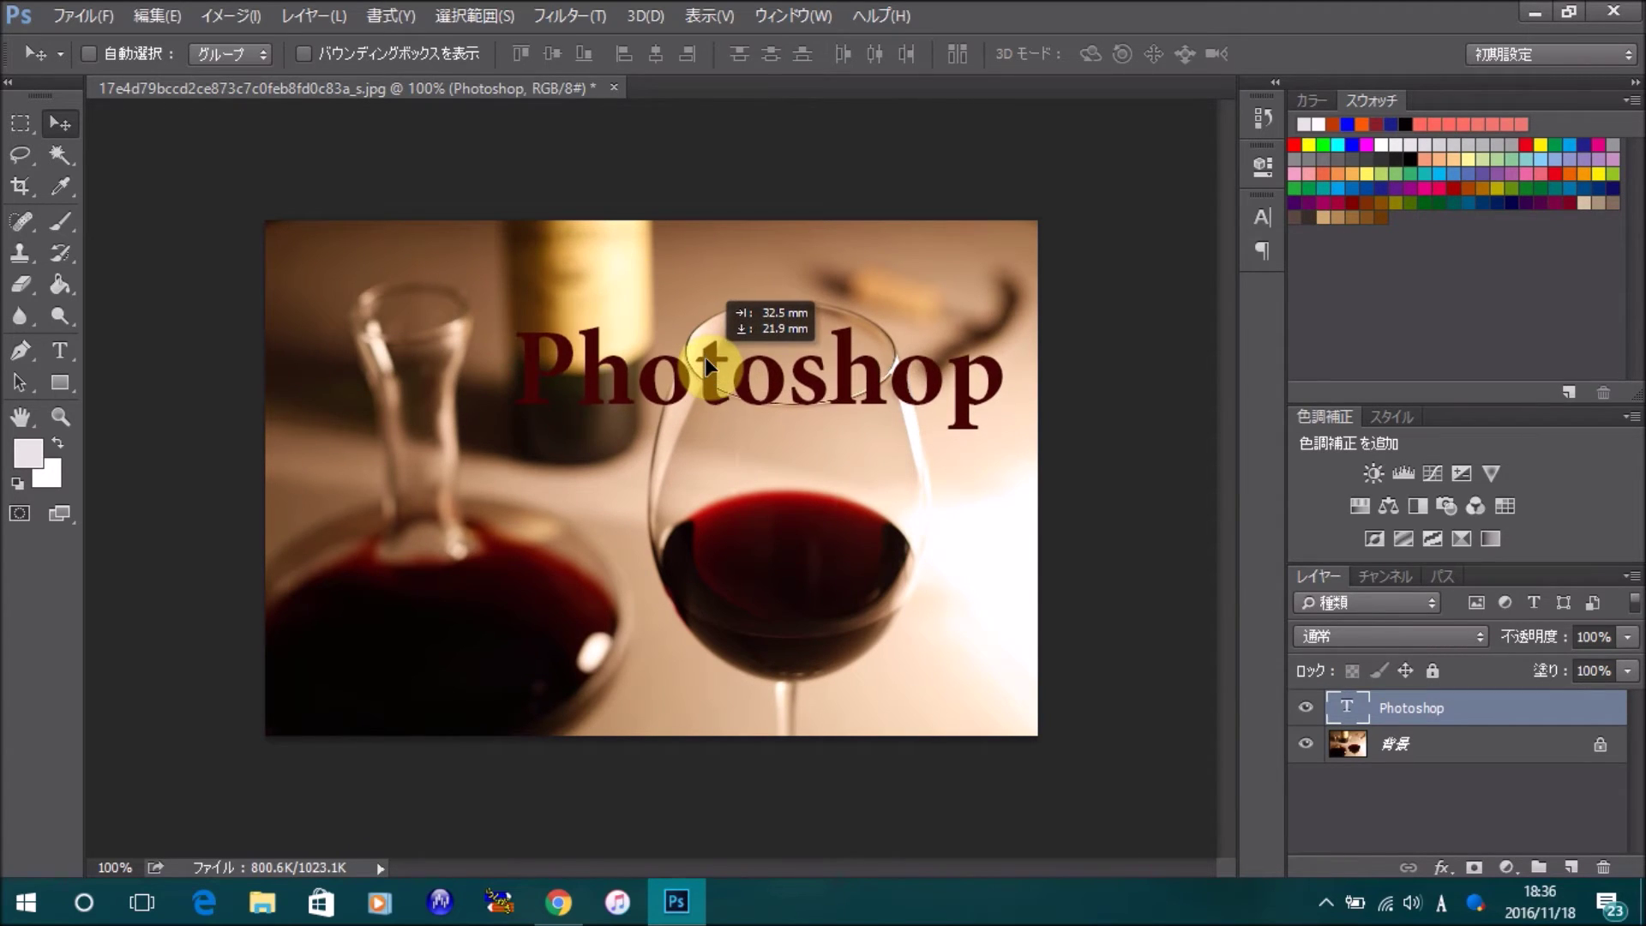
{"action": "left_click_drag", "start_coordinate": [705, 367], "coordinate": [704, 382]}
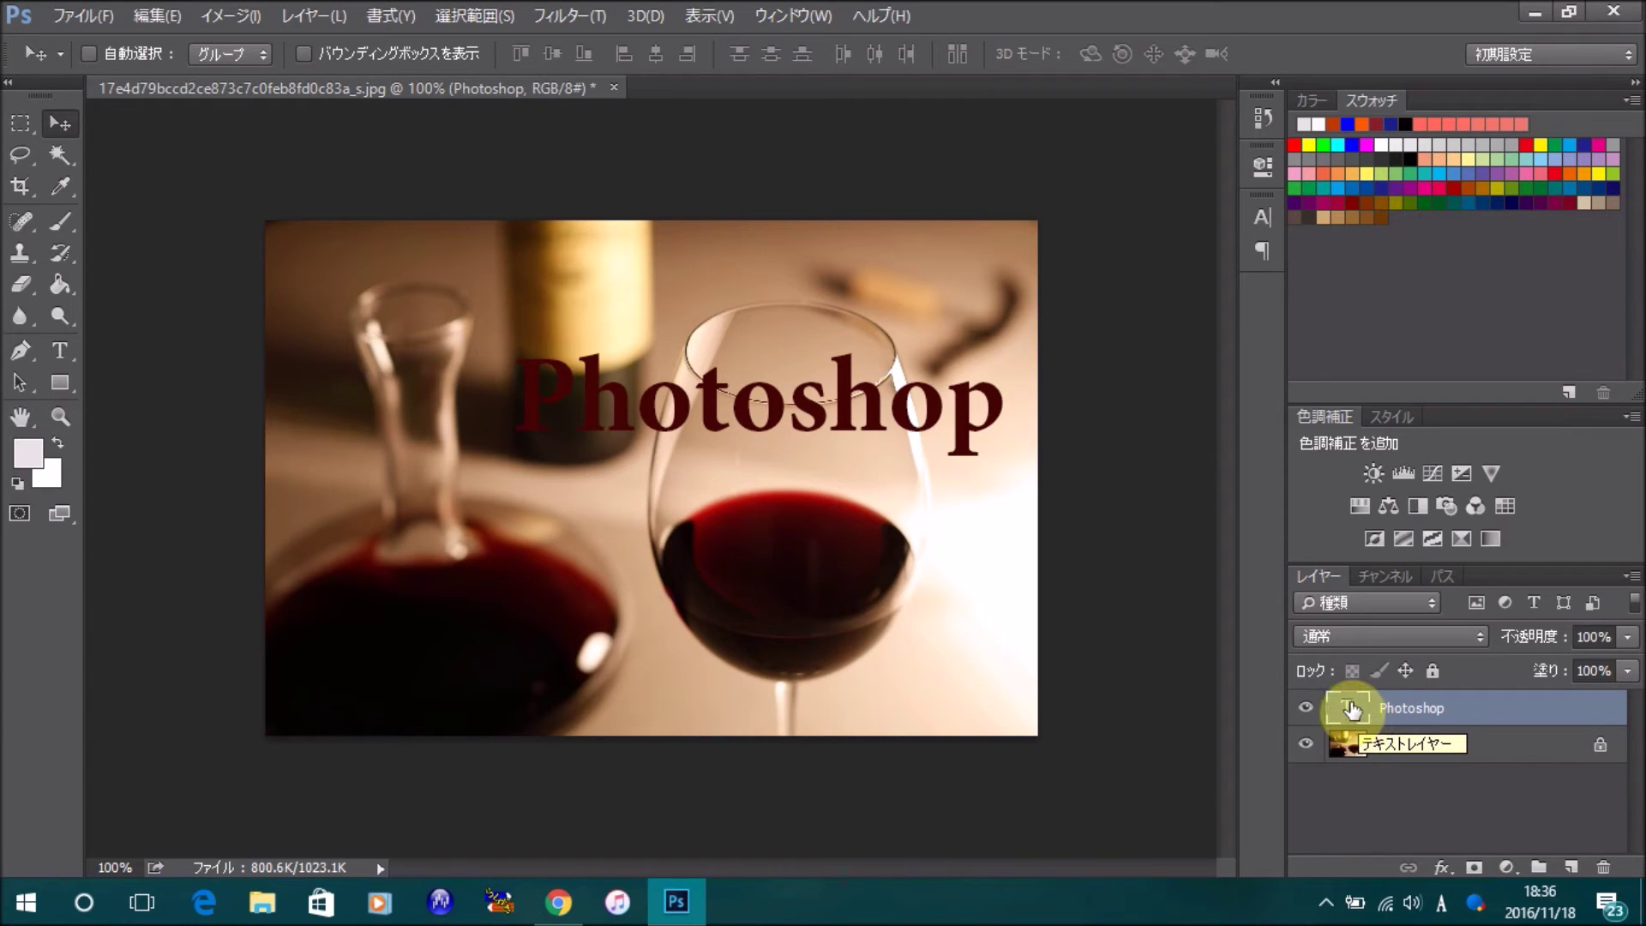
{"action": "double_click", "coordinate": [1351, 710]}
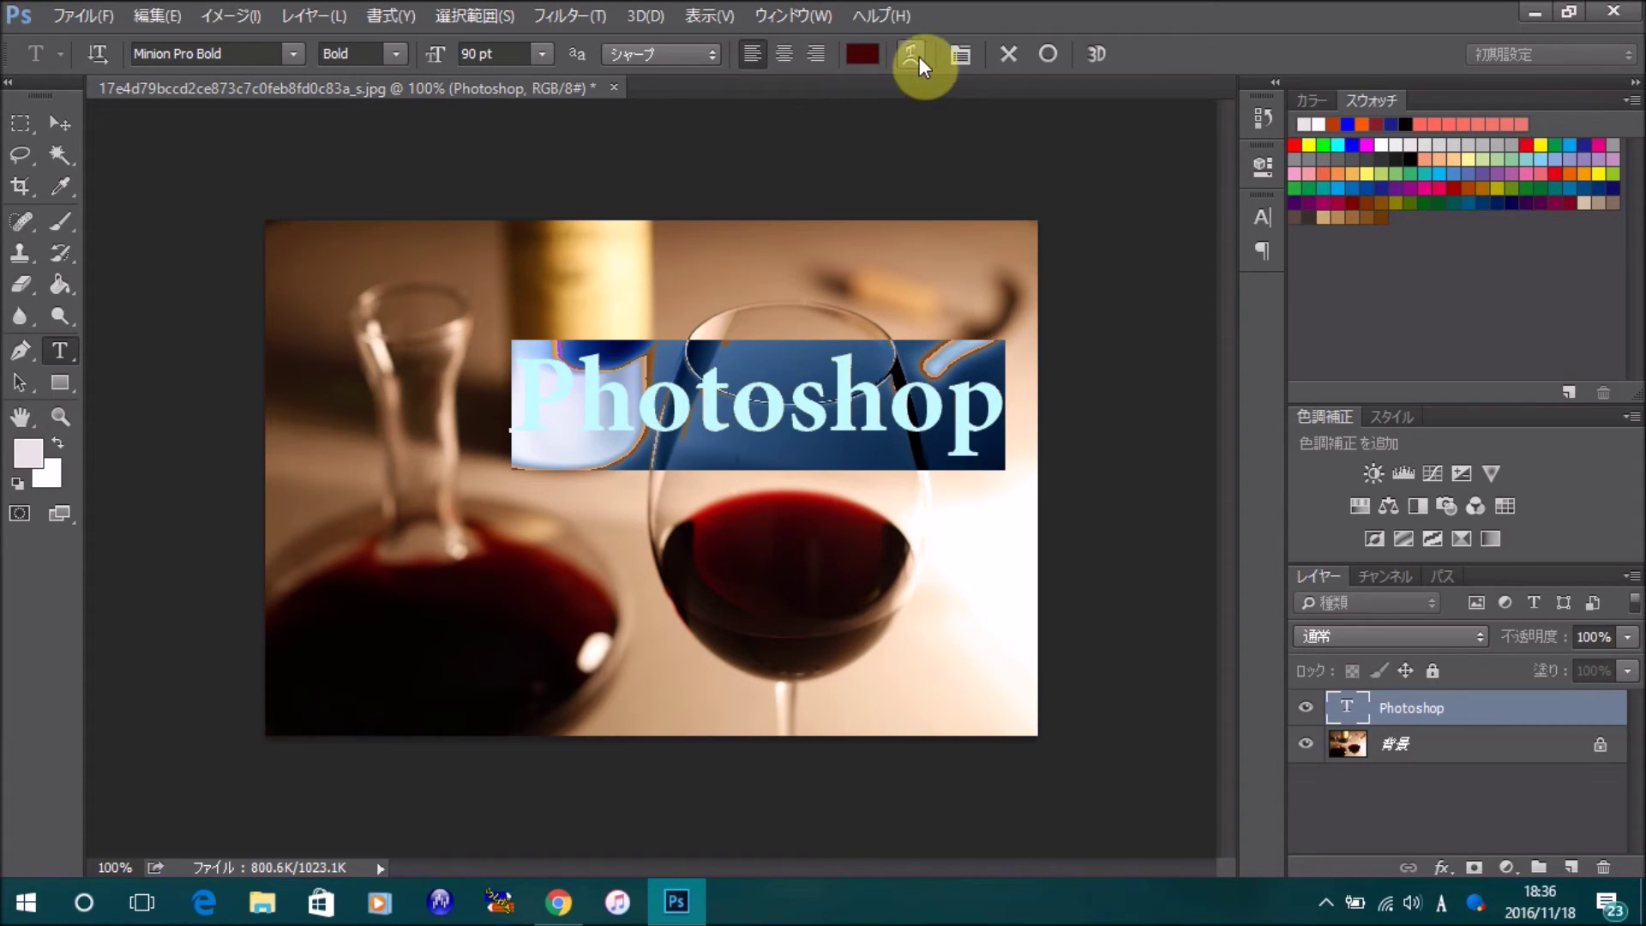
Preview Arc, Arc Lower, Flag and Fish warps on the text, settling on Arc.
{"action": "left_click", "coordinate": [914, 55]}
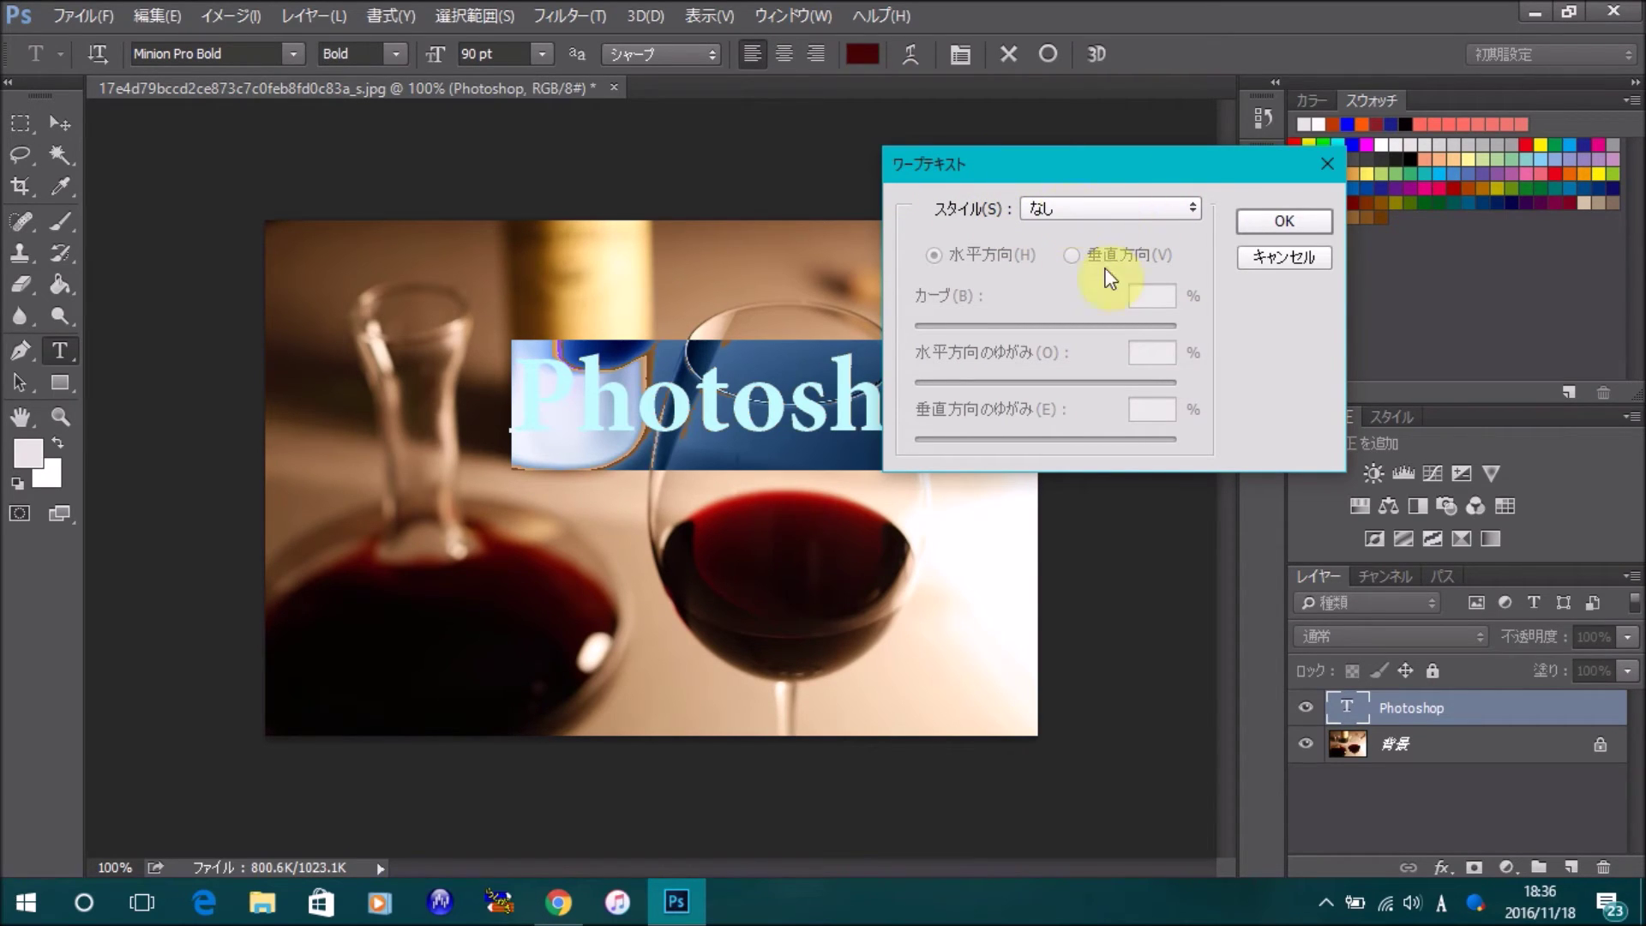
{"action": "left_click", "coordinate": [1195, 209]}
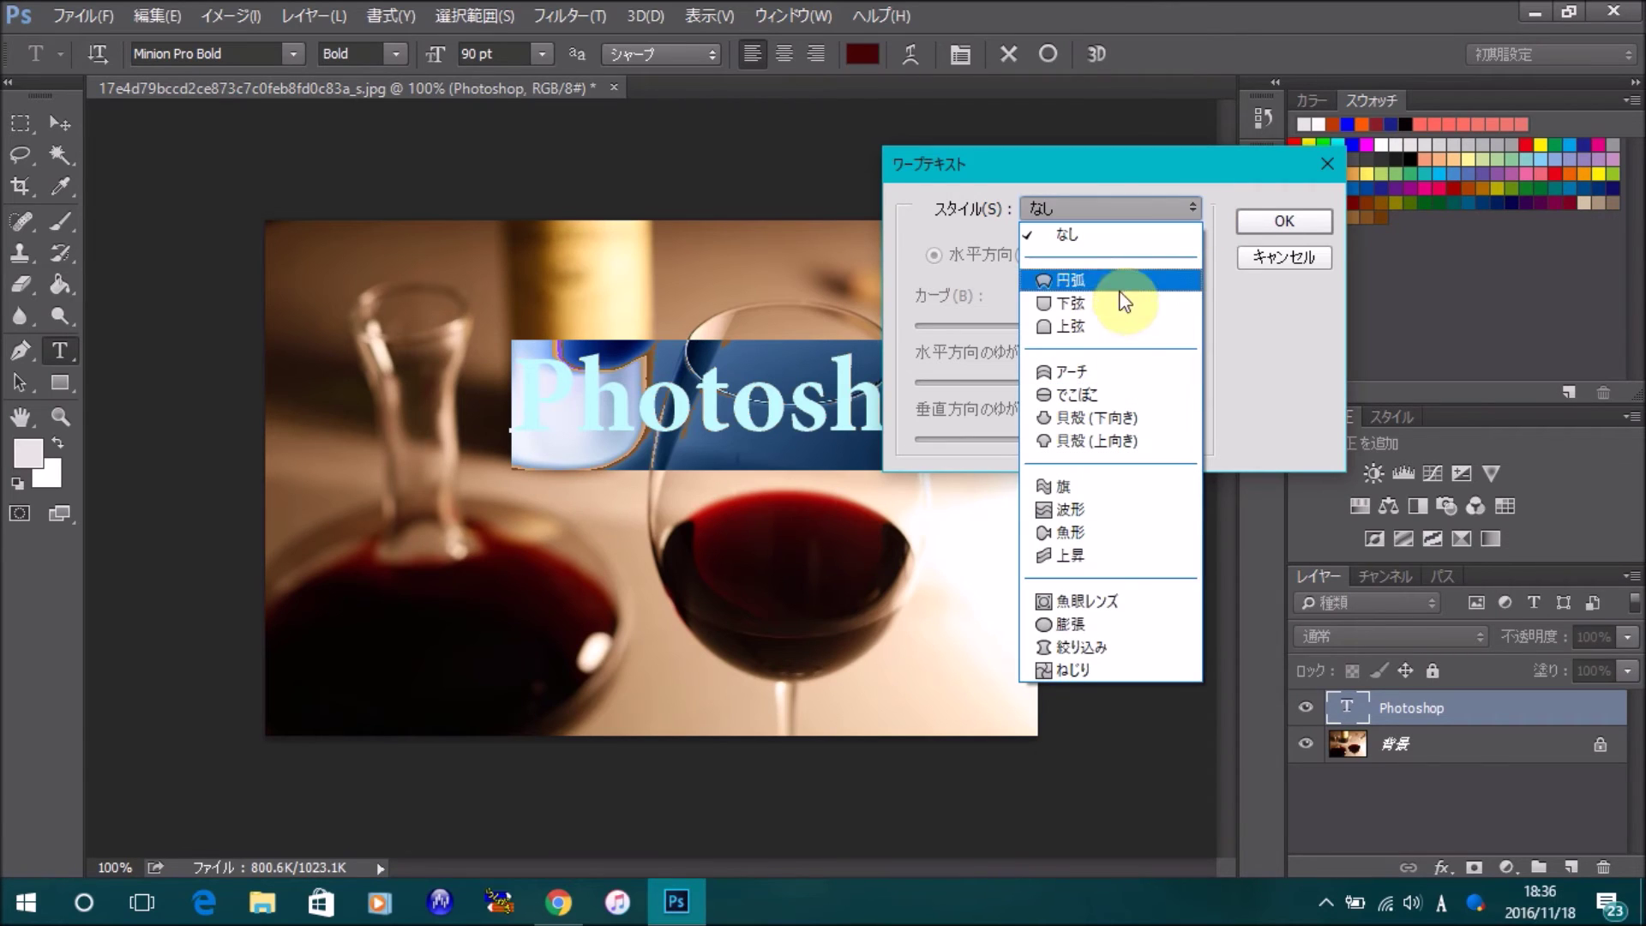
{"action": "left_click", "coordinate": [1075, 280]}
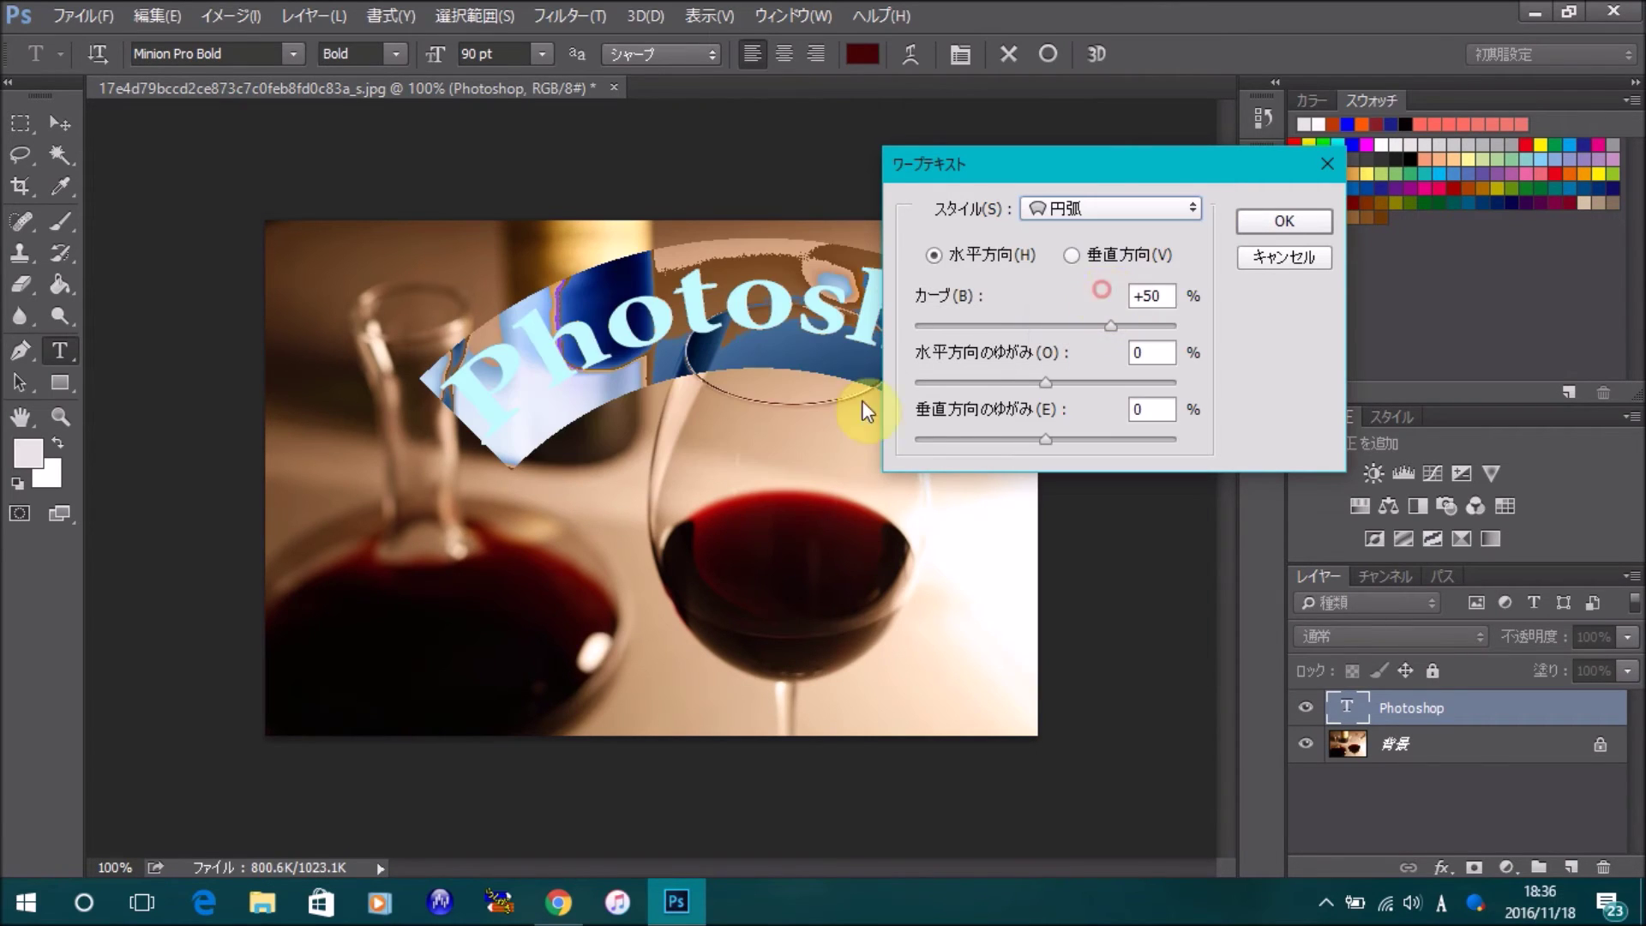
{"action": "left_click", "coordinate": [1192, 211]}
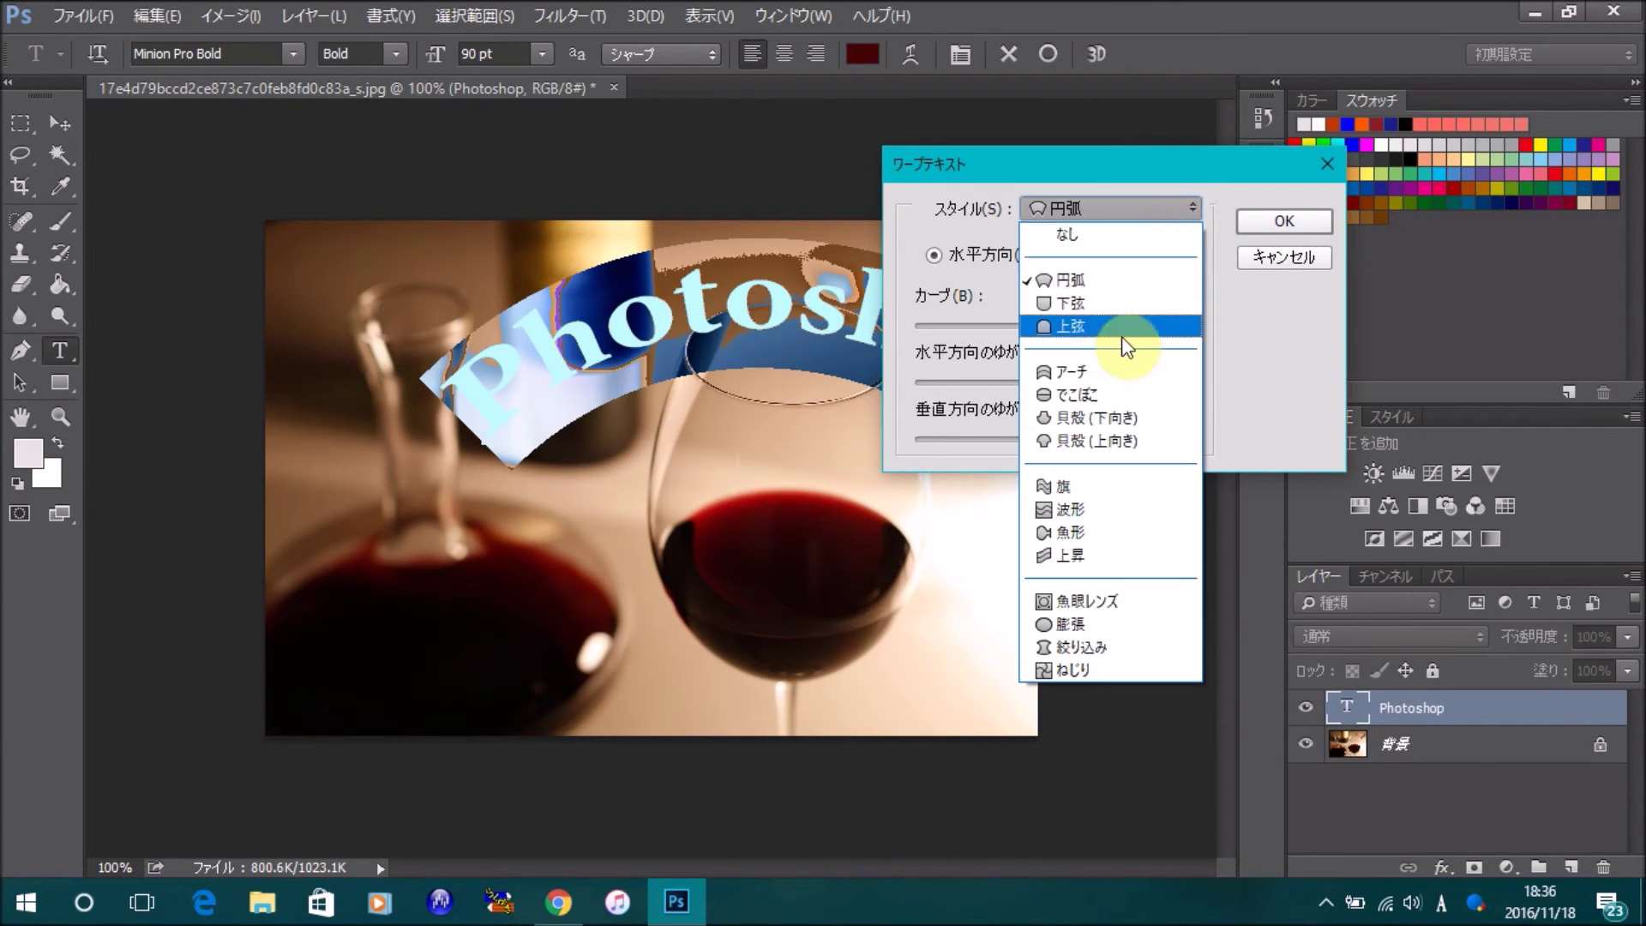
{"action": "left_click", "coordinate": [1118, 310]}
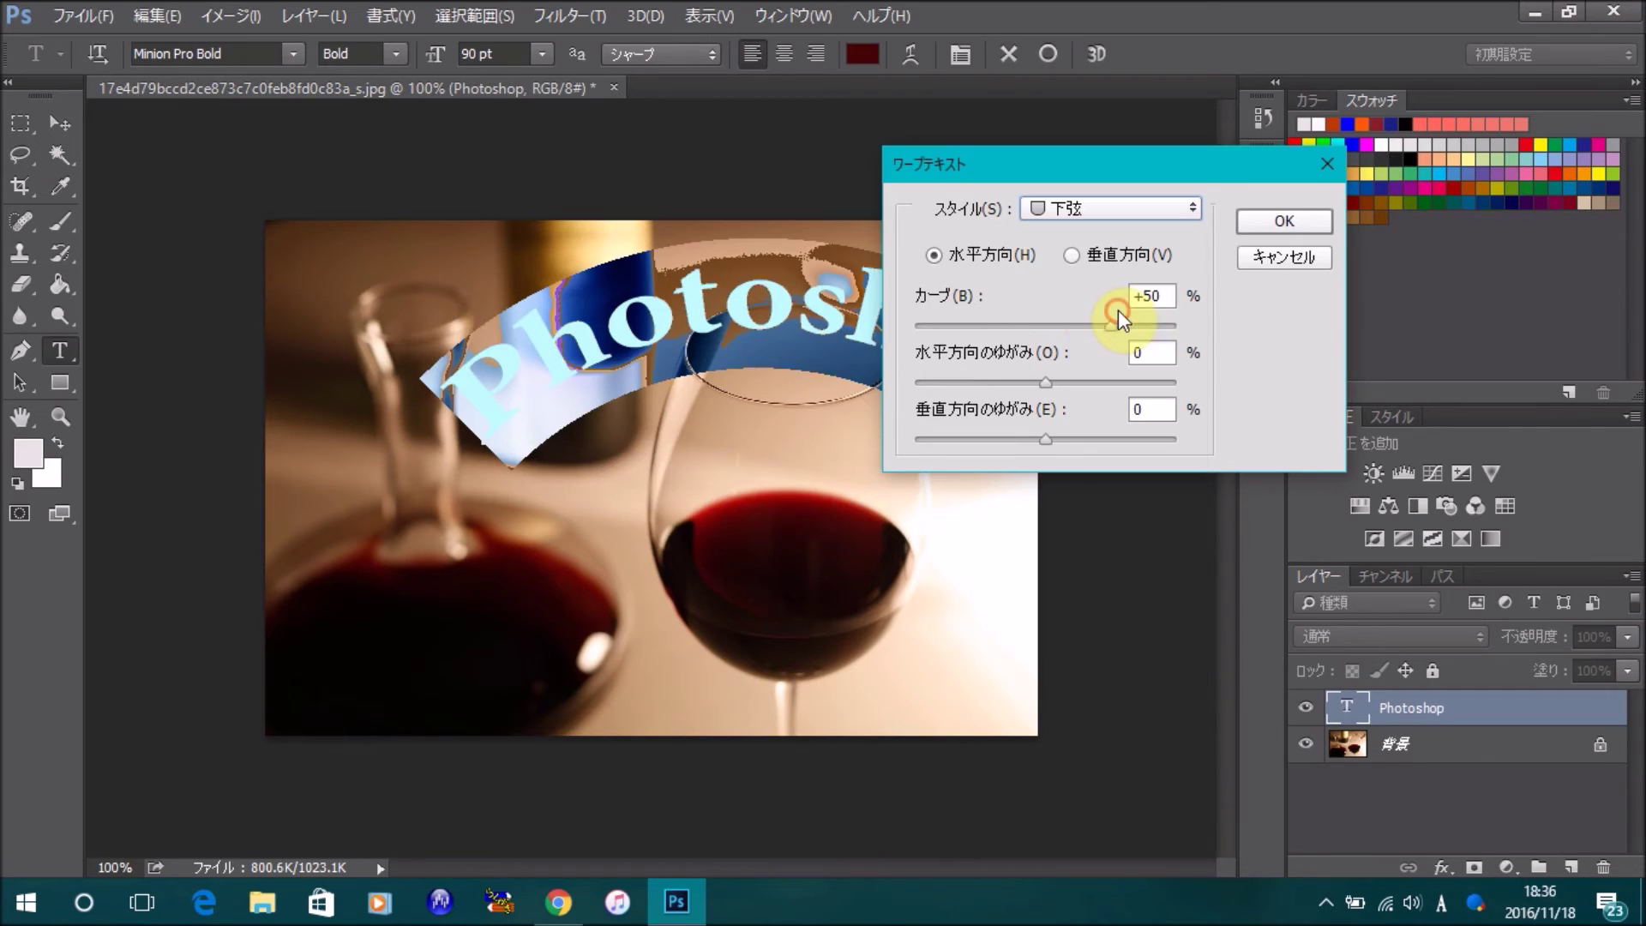
{"action": "left_click", "coordinate": [1188, 208]}
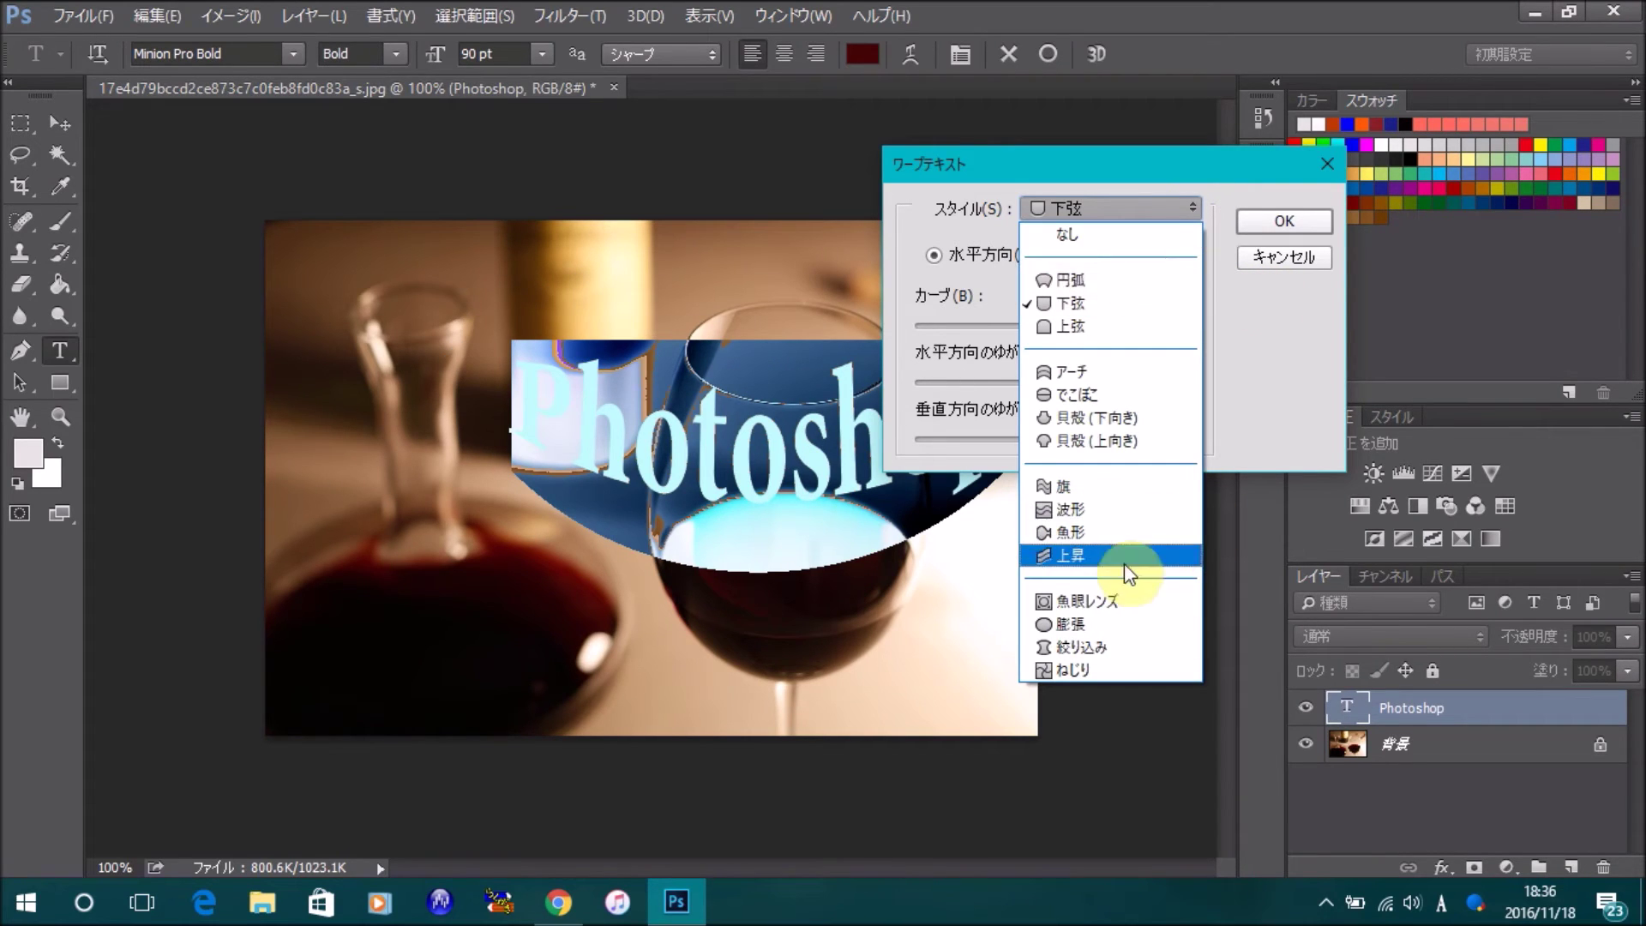
{"action": "left_click", "coordinate": [1094, 487]}
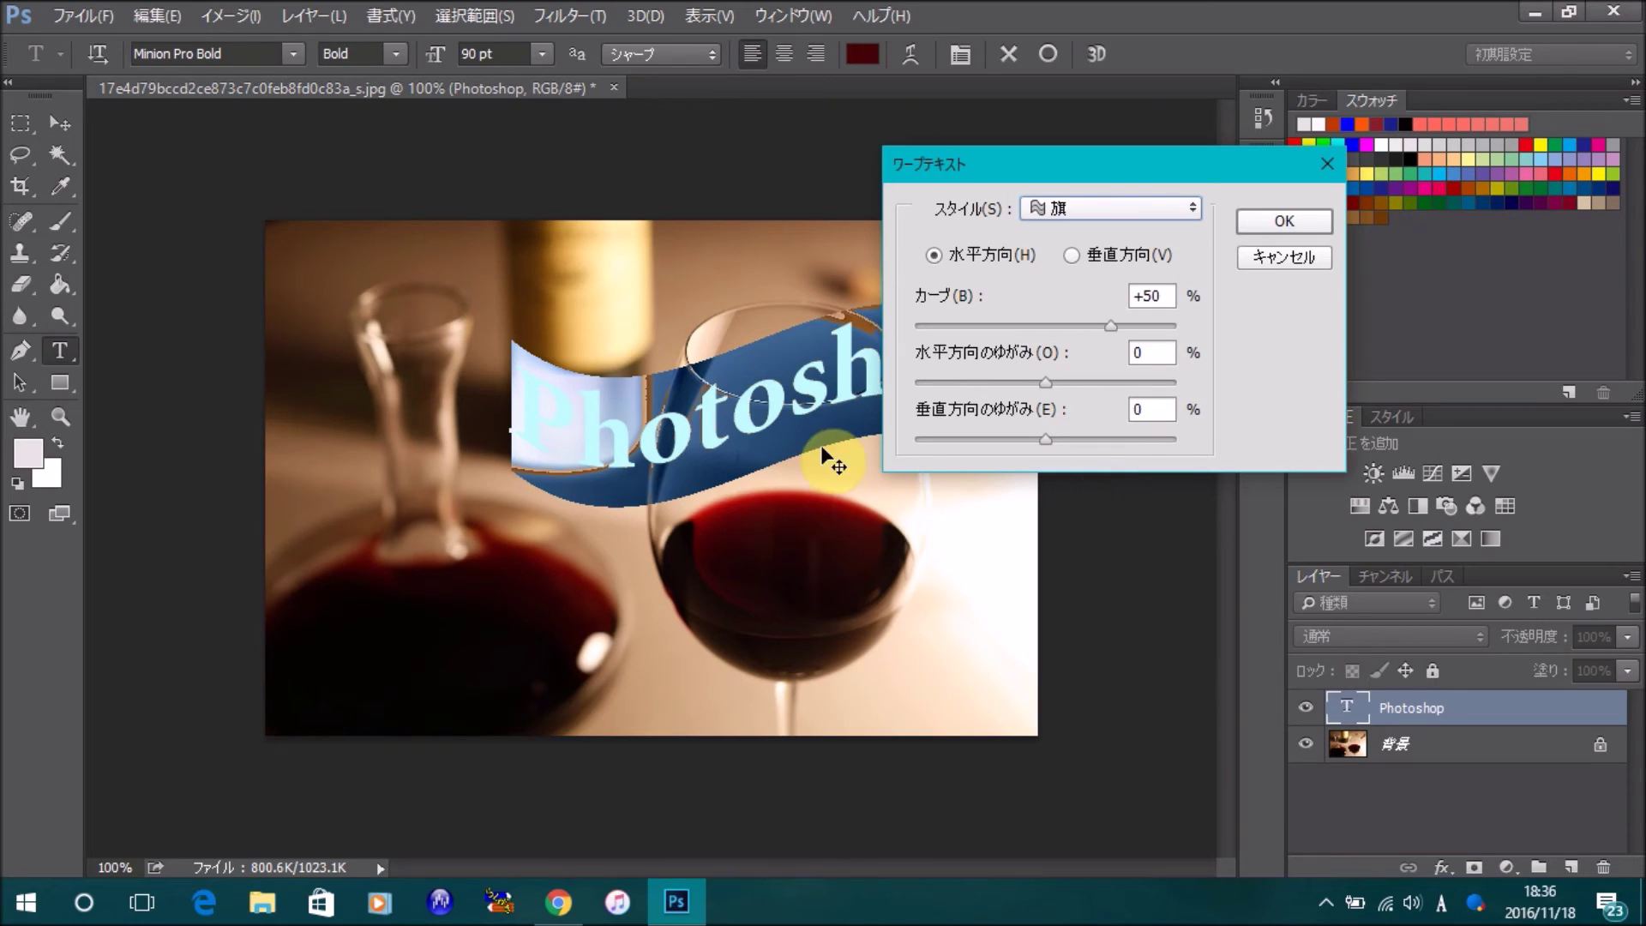
{"action": "left_click", "coordinate": [1200, 215]}
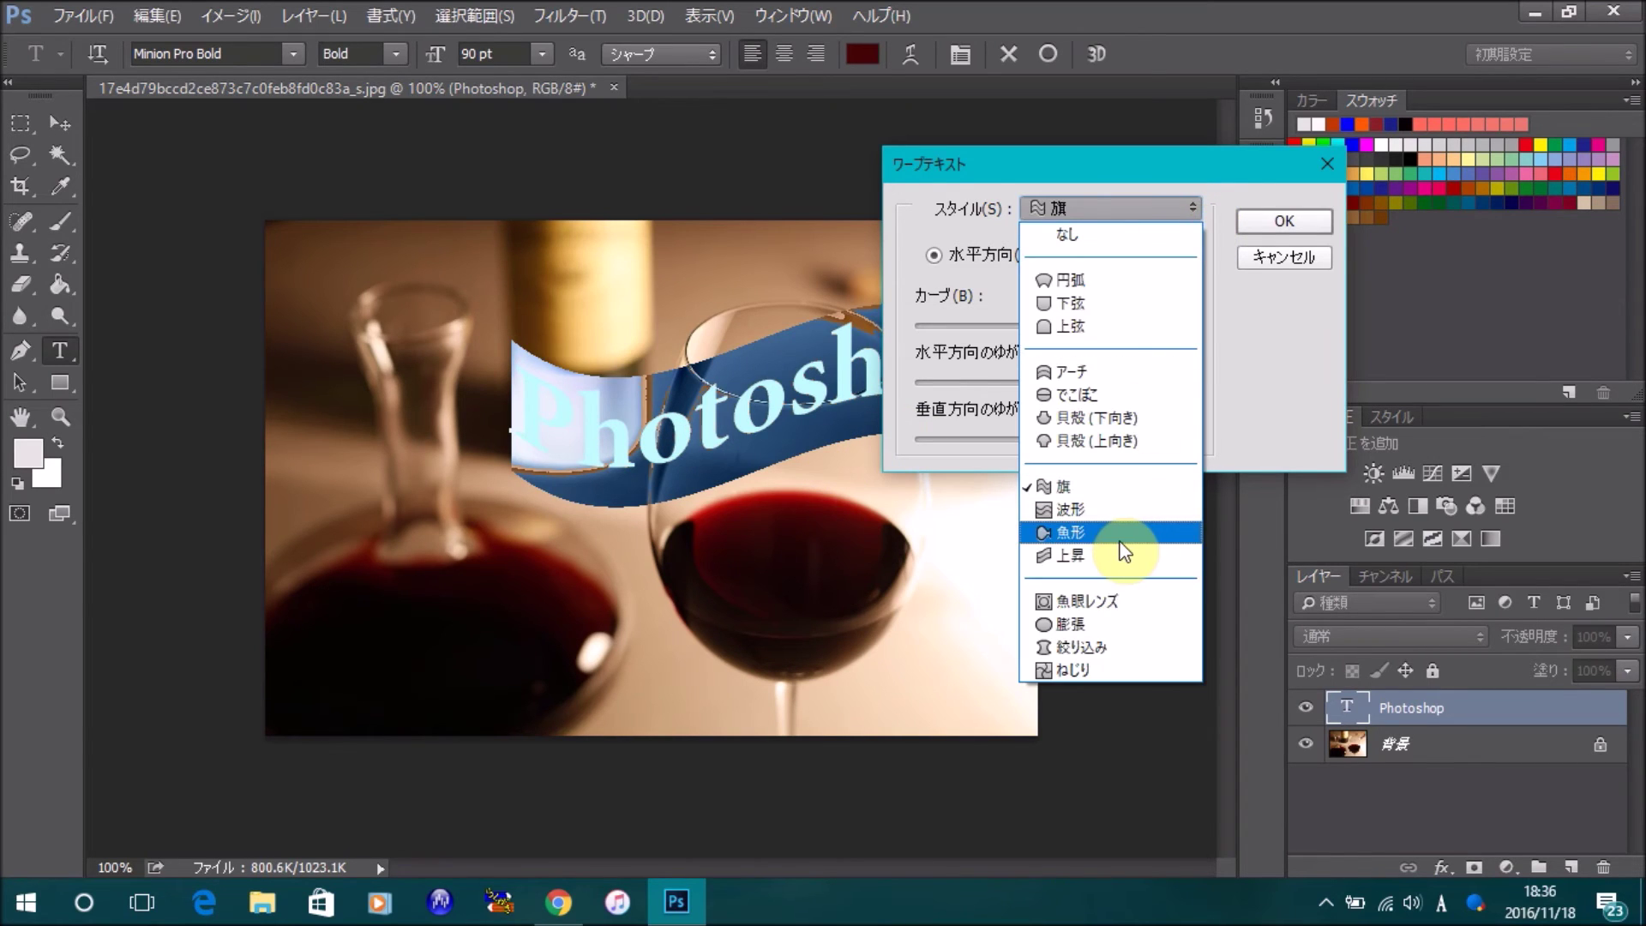
{"action": "left_click", "coordinate": [1116, 547]}
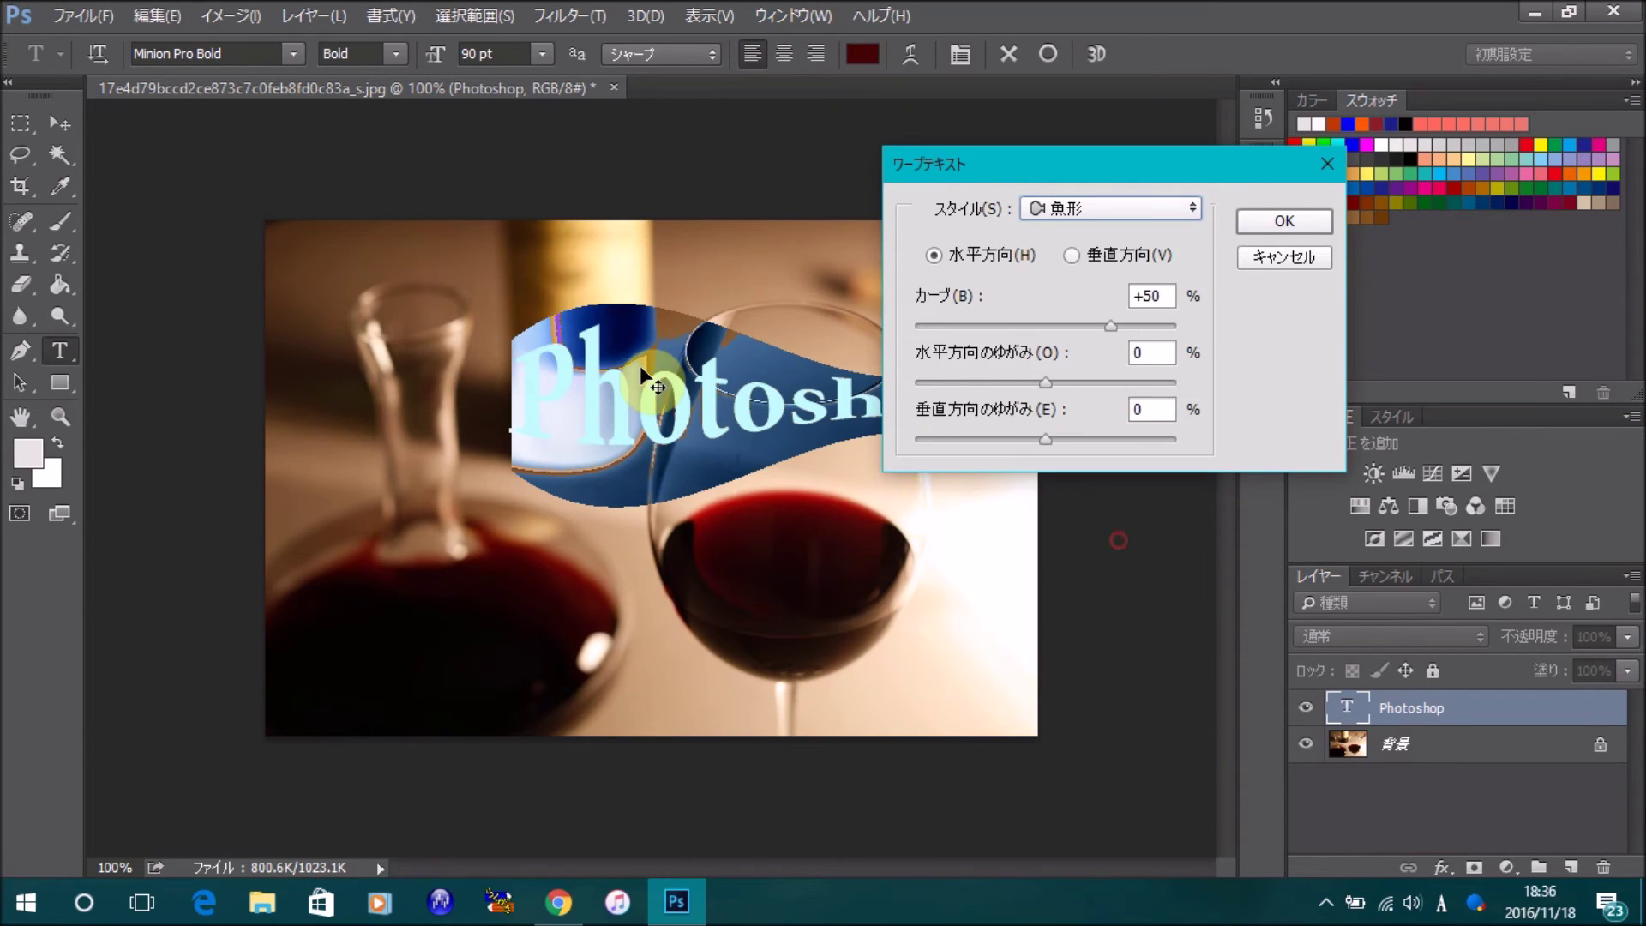
{"action": "left_click", "coordinate": [1185, 207]}
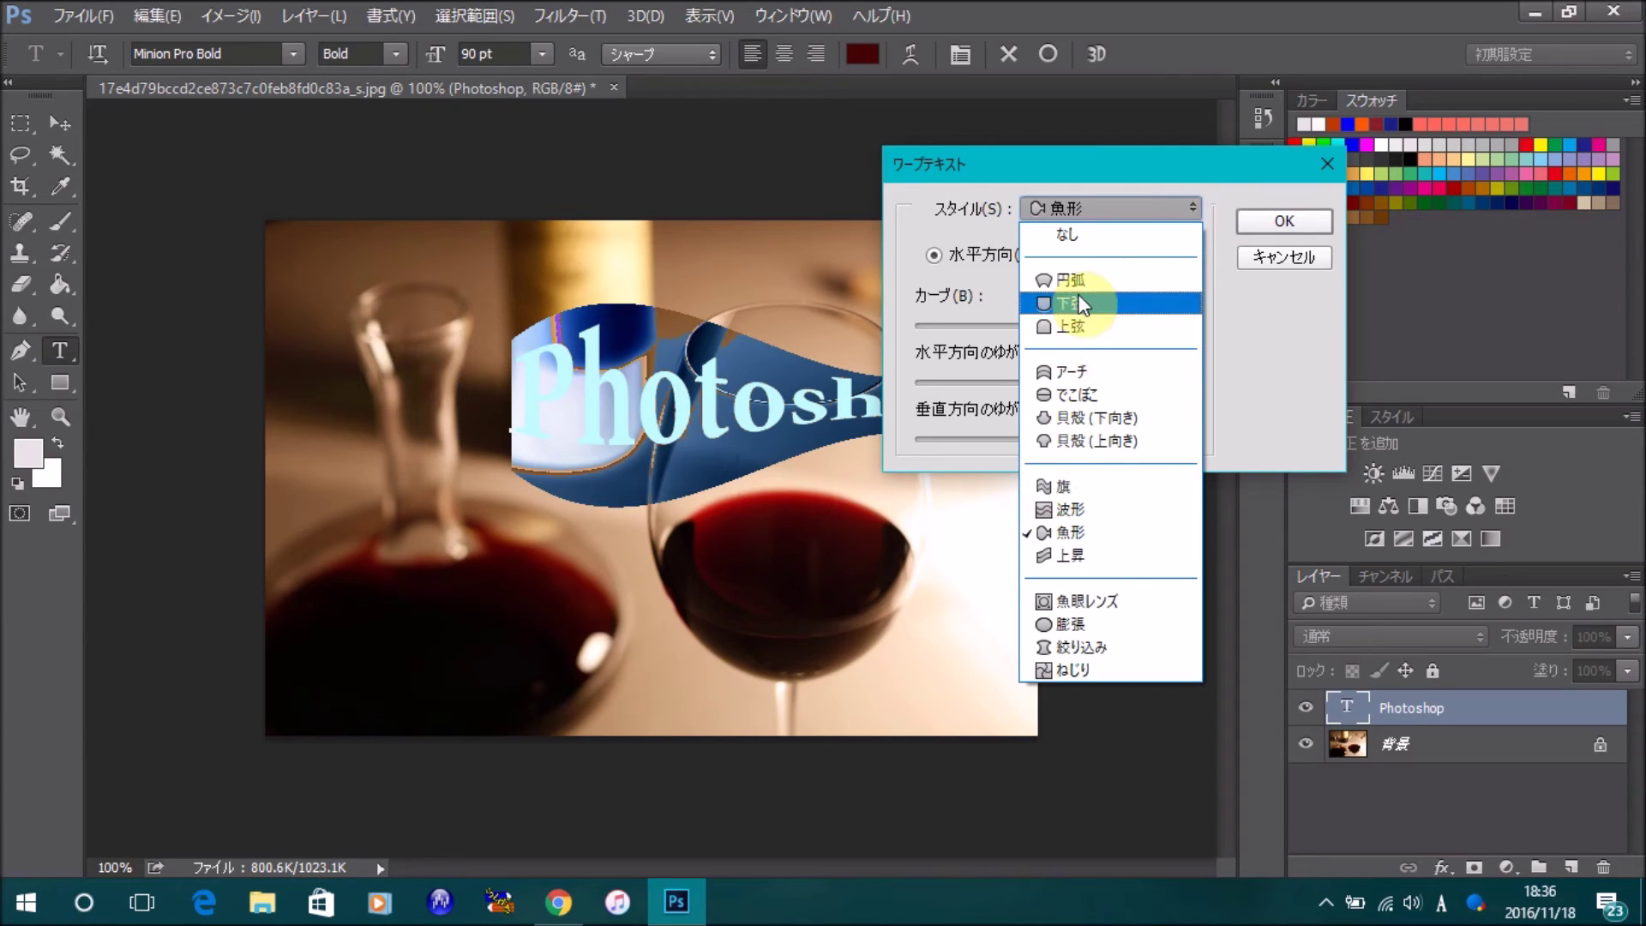
{"action": "left_click", "coordinate": [1079, 284]}
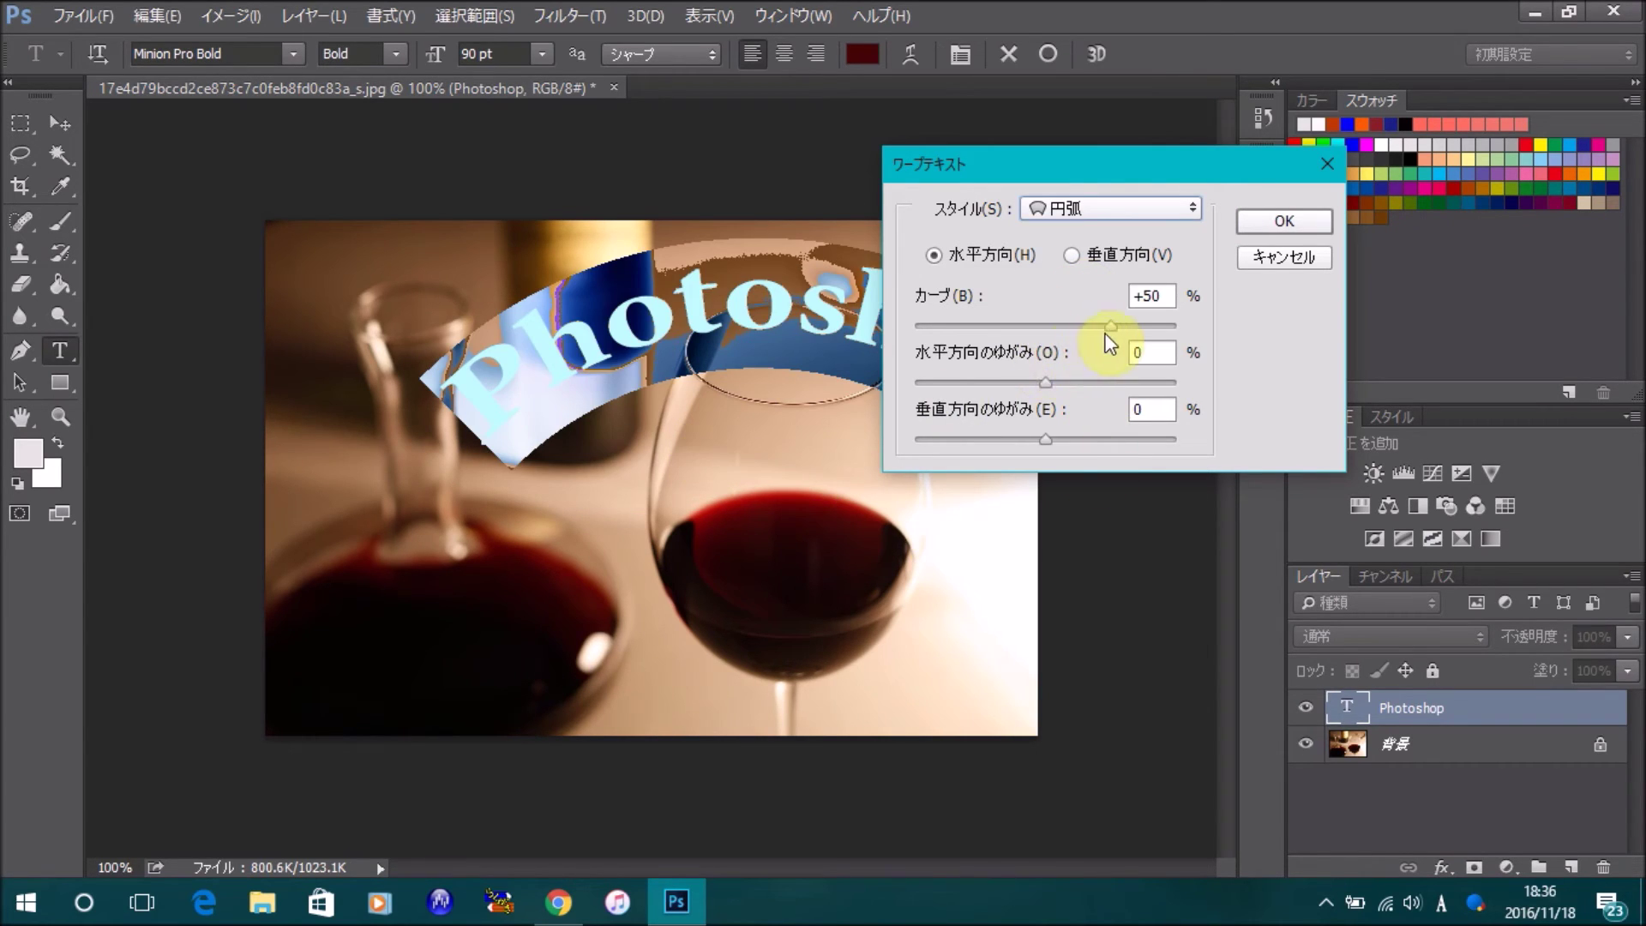
Set the Arc warp to +39 bend and +25 horizontal distortion, and commit the text.
{"action": "mouse_move", "coordinate": [1109, 326]}
{"action": "left_mouse_down"}
{"action": "mouse_move", "coordinate": [1013, 329]}
{"action": "mouse_move", "coordinate": [1096, 330]}
{"action": "left_mouse_up"}
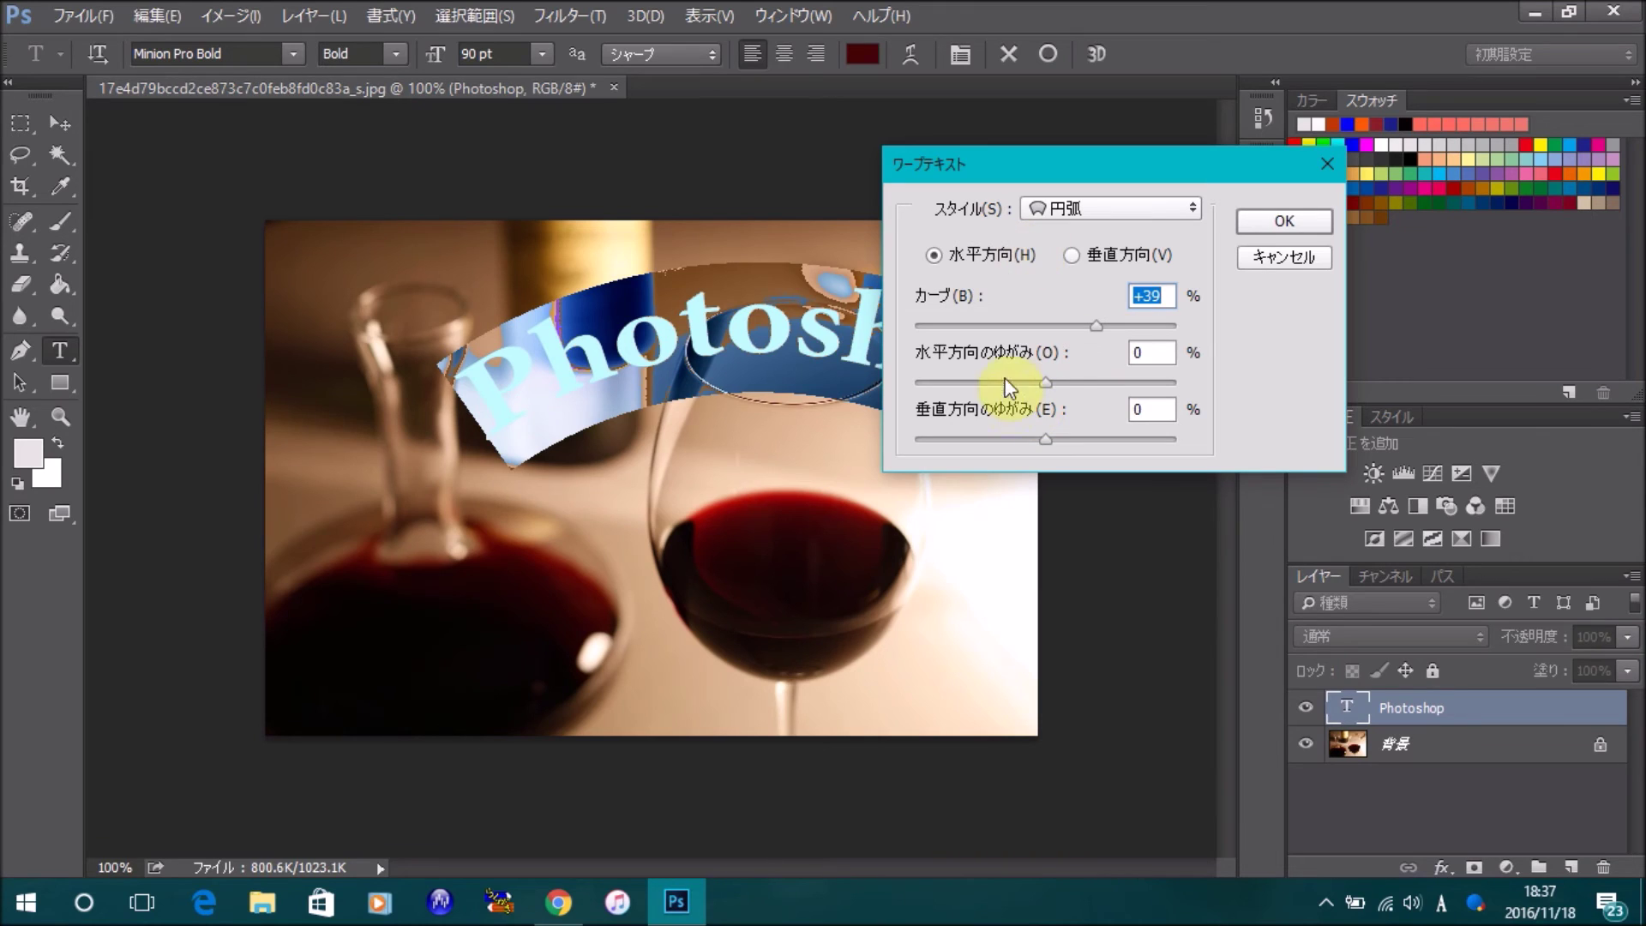
{"action": "left_click_drag", "start_coordinate": [1045, 383], "coordinate": [981, 383]}
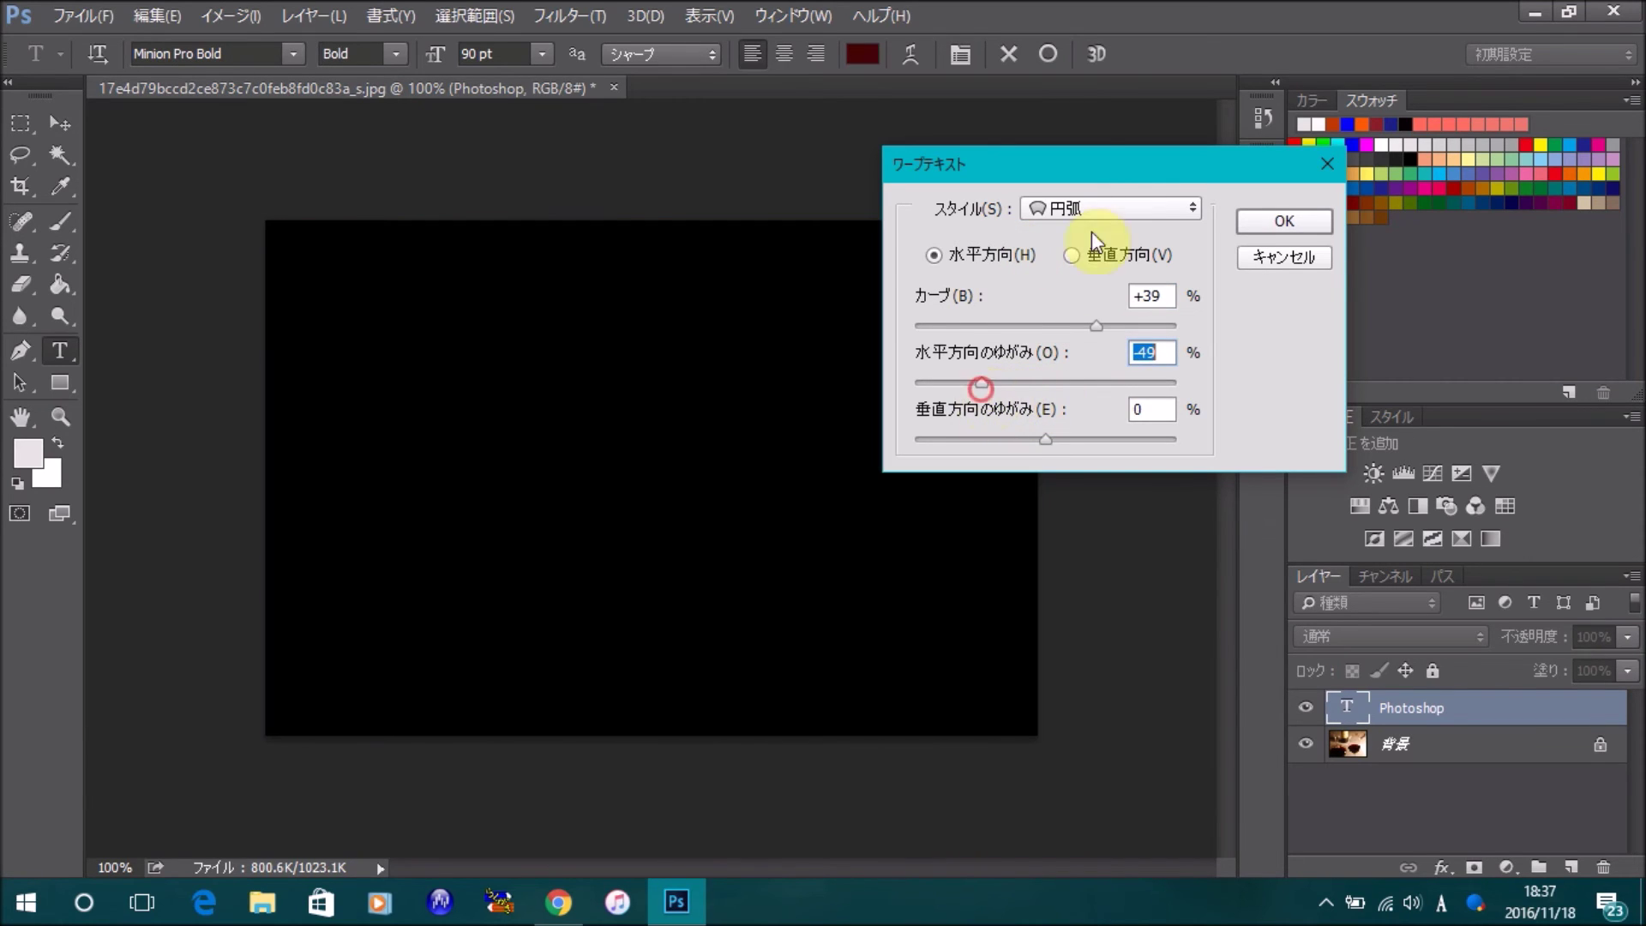
{"action": "left_click_drag", "start_coordinate": [1071, 164], "coordinate": [1336, 154]}
{"action": "mouse_move", "coordinate": [1248, 371]}
{"action": "left_mouse_down"}
{"action": "mouse_move", "coordinate": [1399, 367]}
{"action": "mouse_move", "coordinate": [1342, 374]}
{"action": "left_mouse_up"}
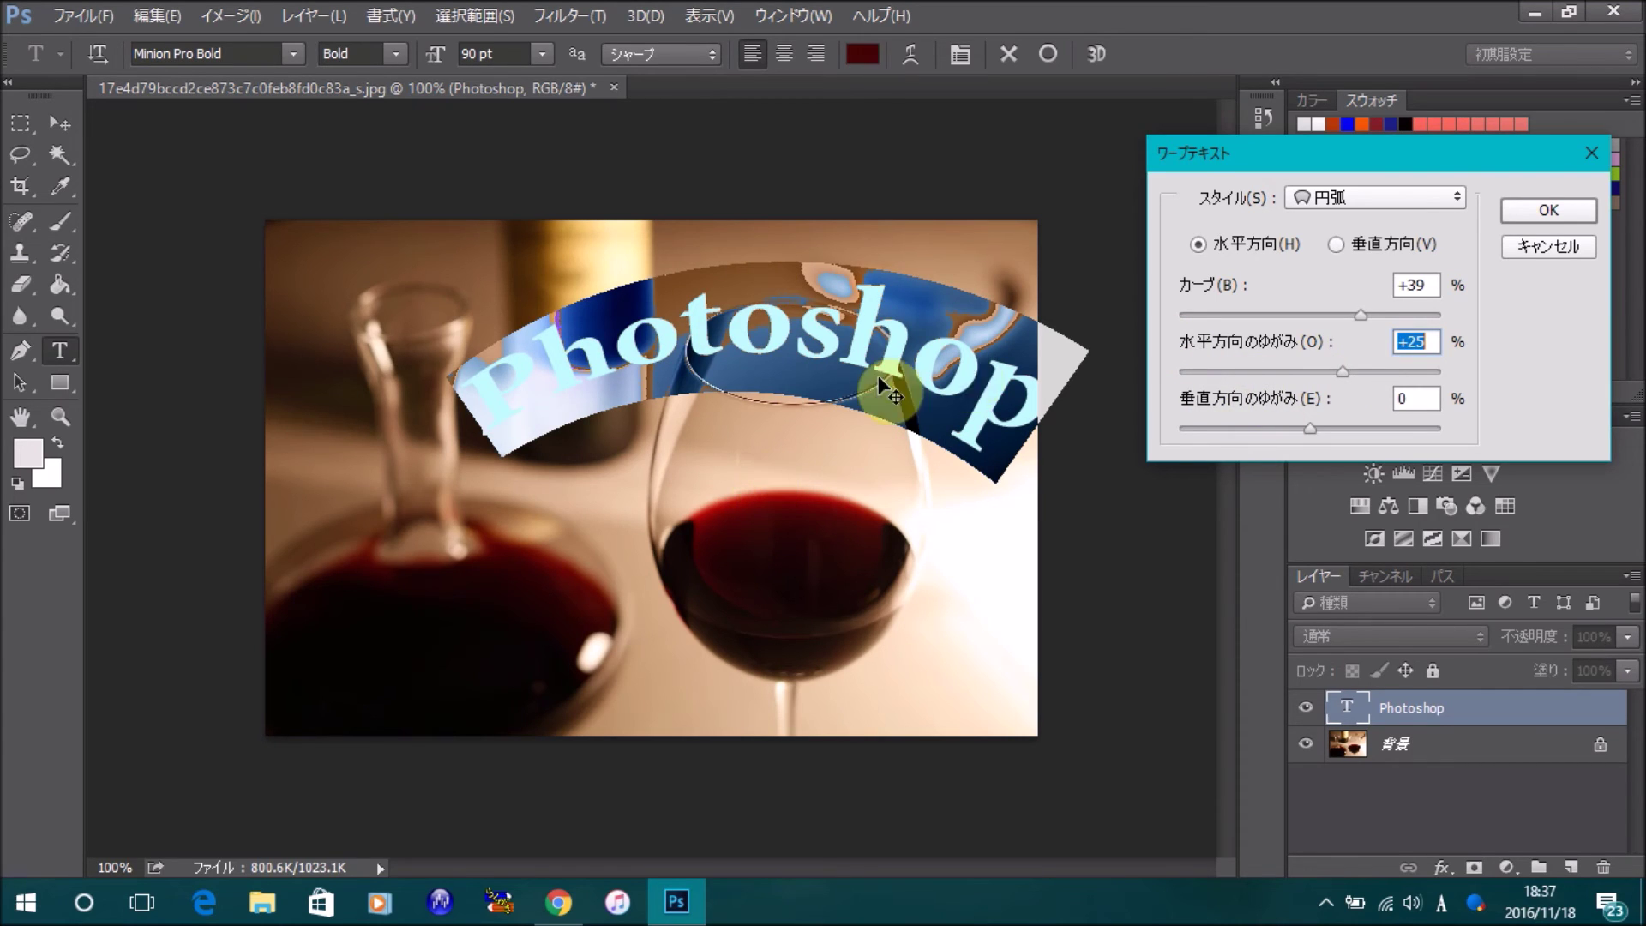
{"action": "left_click", "coordinate": [1558, 212]}
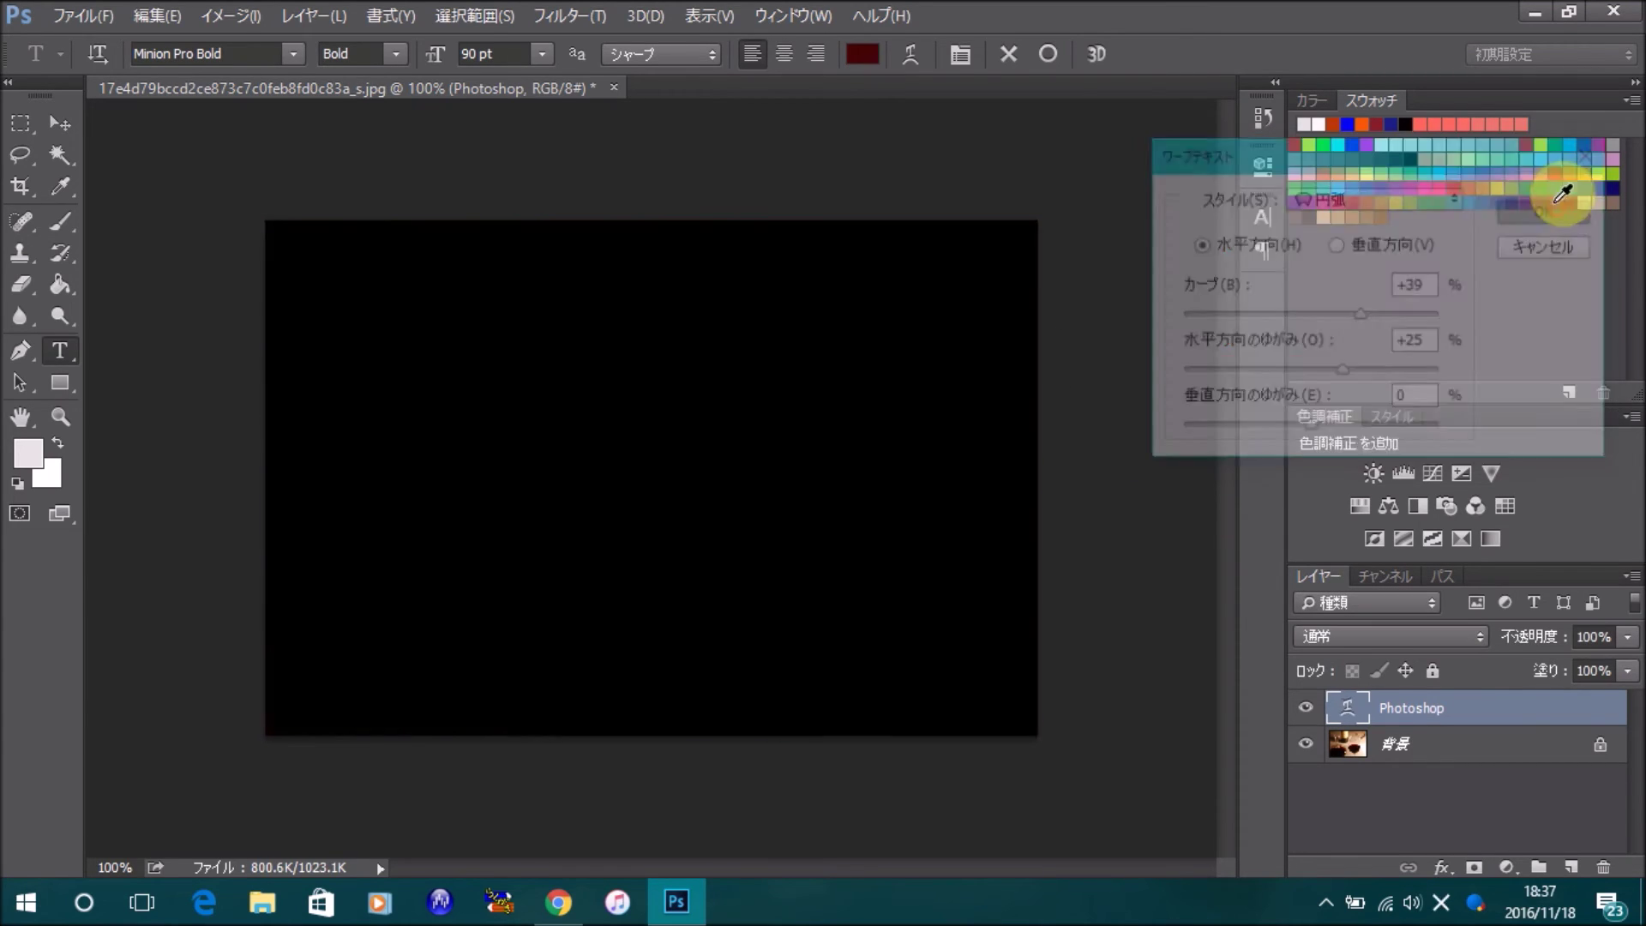
{"action": "left_click", "coordinate": [1048, 54]}
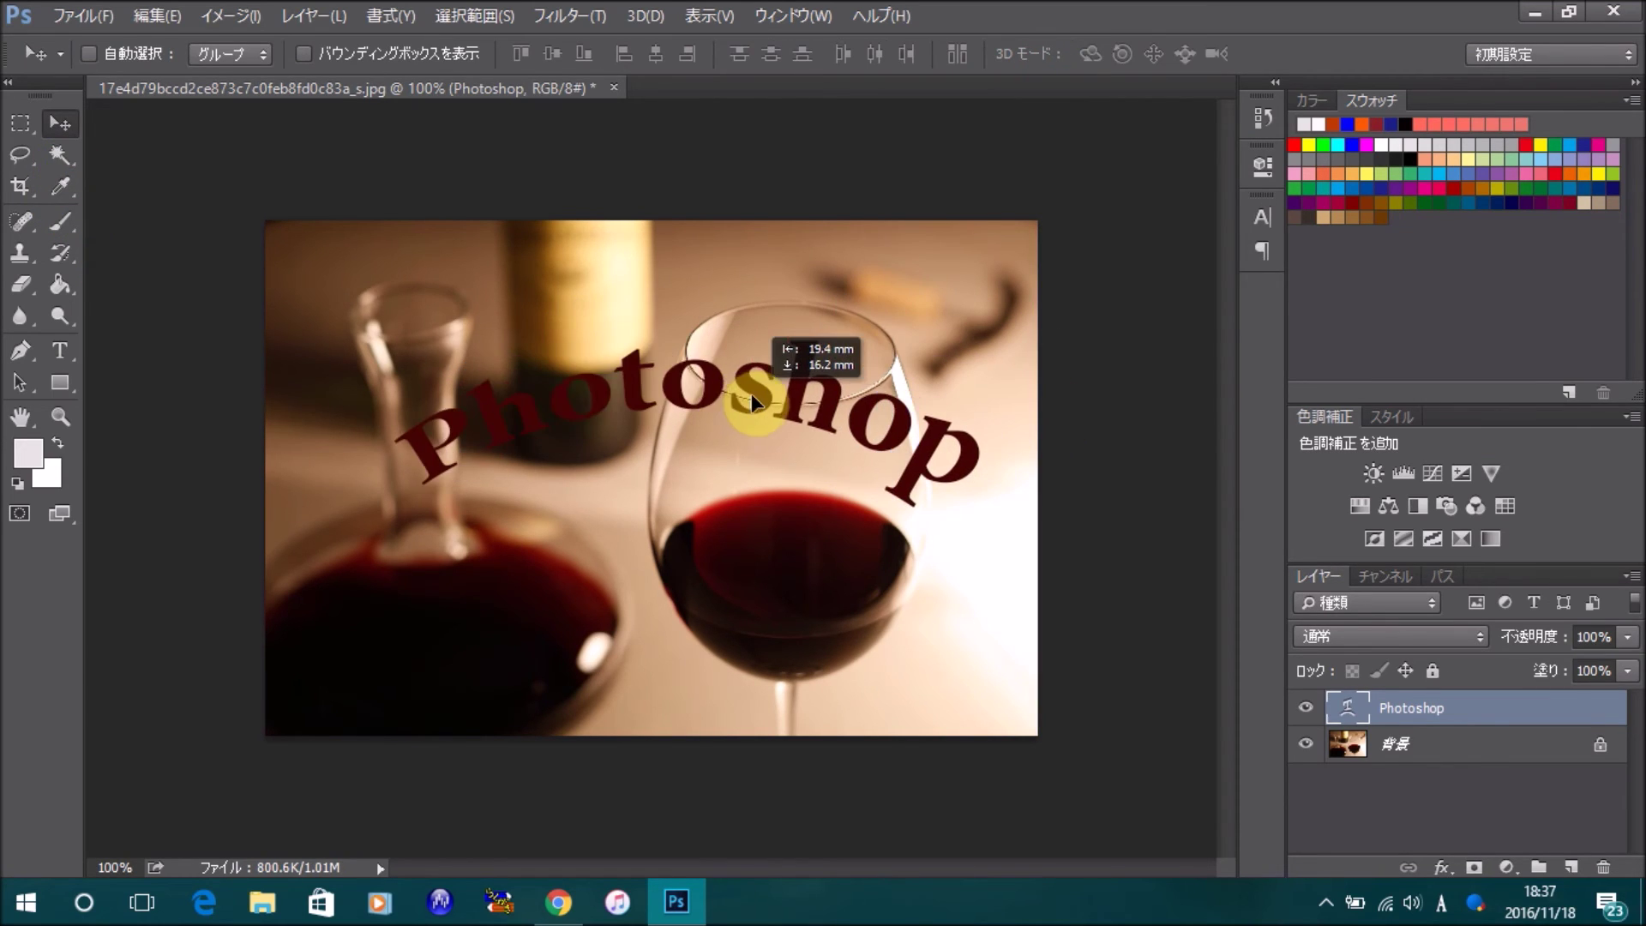
Drag the arched text down and left across the carafe neck and wine glass.
{"action": "left_click_drag", "start_coordinate": [818, 354], "coordinate": [755, 392]}
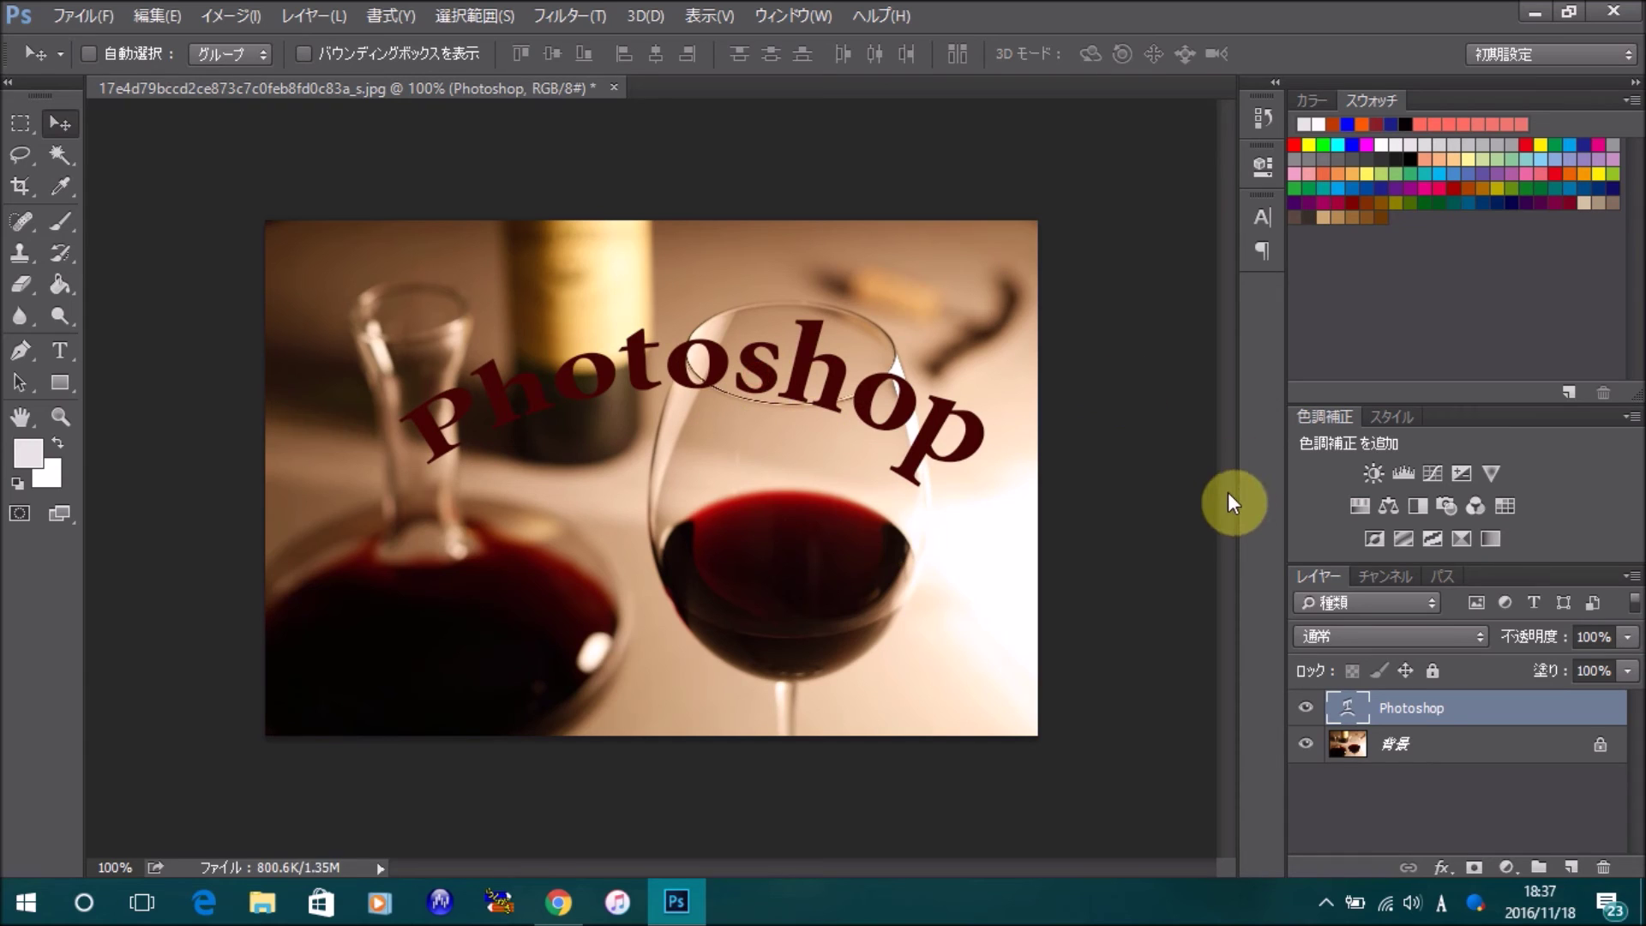